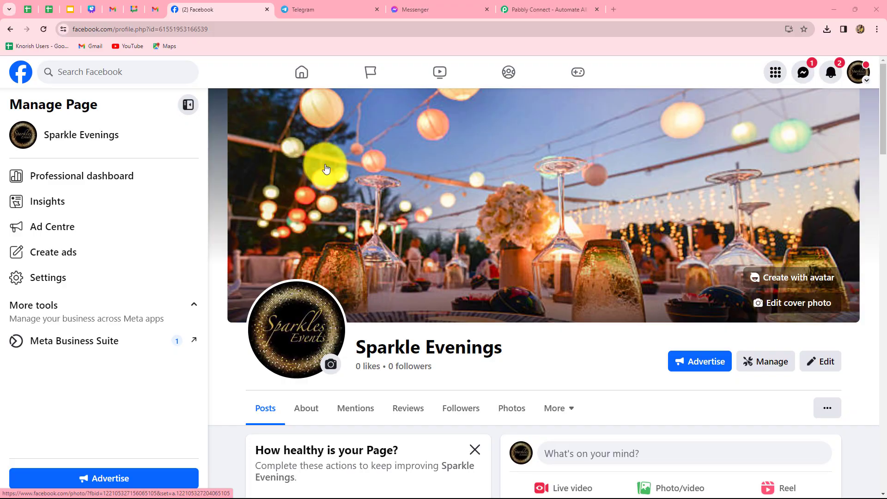
{"action": "left_click", "coordinate": [335, 14]}
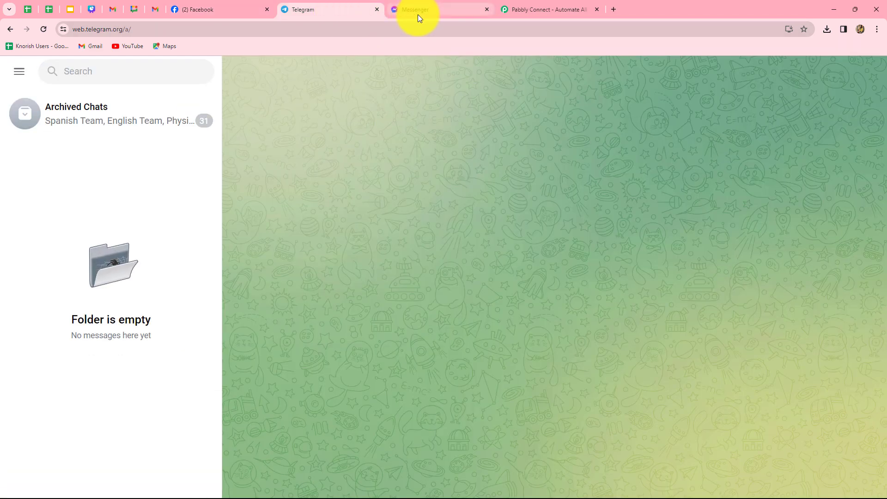
{"action": "key", "text": "ctrl+shift+Tab"}
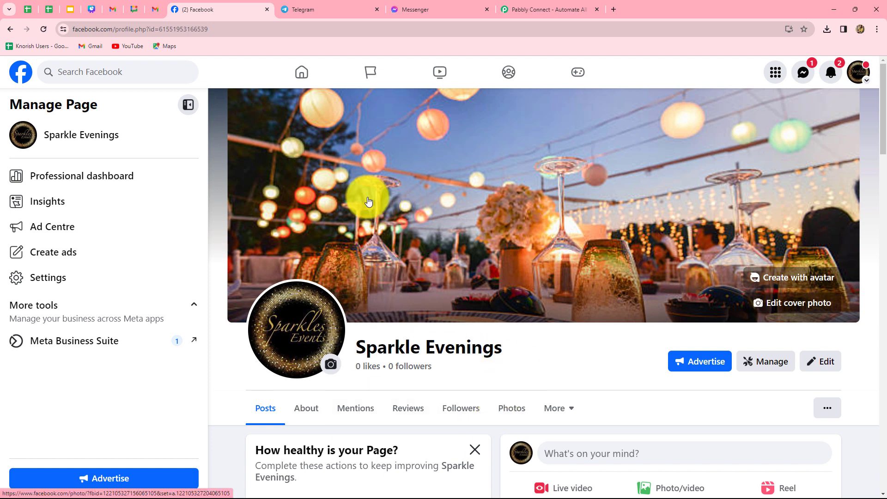
{"action": "left_click", "coordinate": [300, 11]}
{"action": "left_click", "coordinate": [221, 9]}
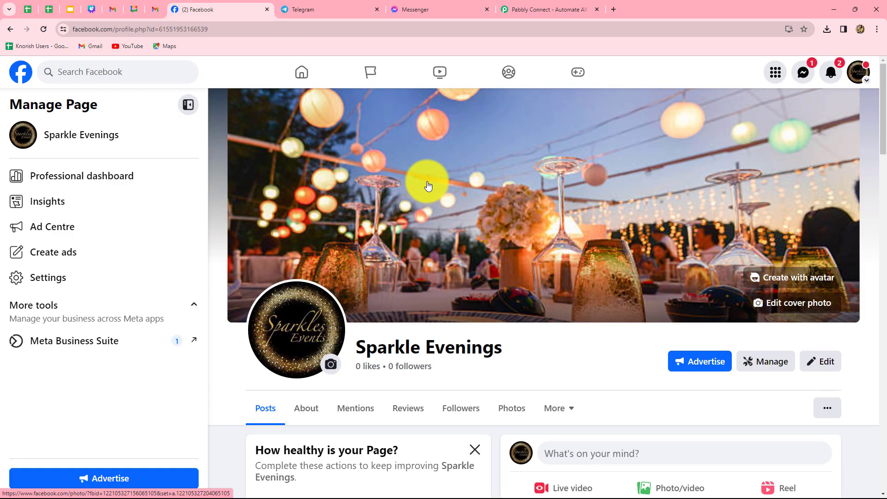
Step: Switch to the Pabbly Connect website, sign in, and open the Pabbly Connect dashboard
{"action": "left_click", "coordinate": [523, 9]}
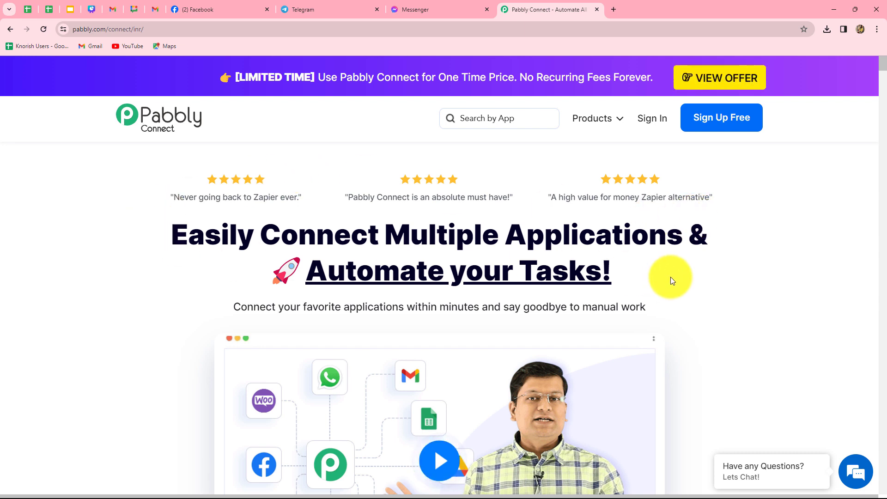
{"action": "left_click", "coordinate": [645, 122]}
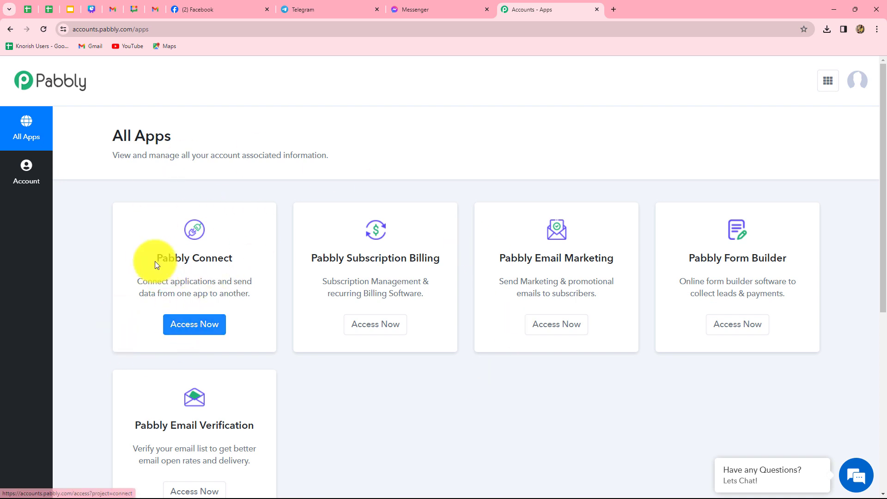
{"action": "left_click_drag", "start_coordinate": [161, 257], "coordinate": [232, 257]}
{"action": "left_click", "coordinate": [203, 324]}
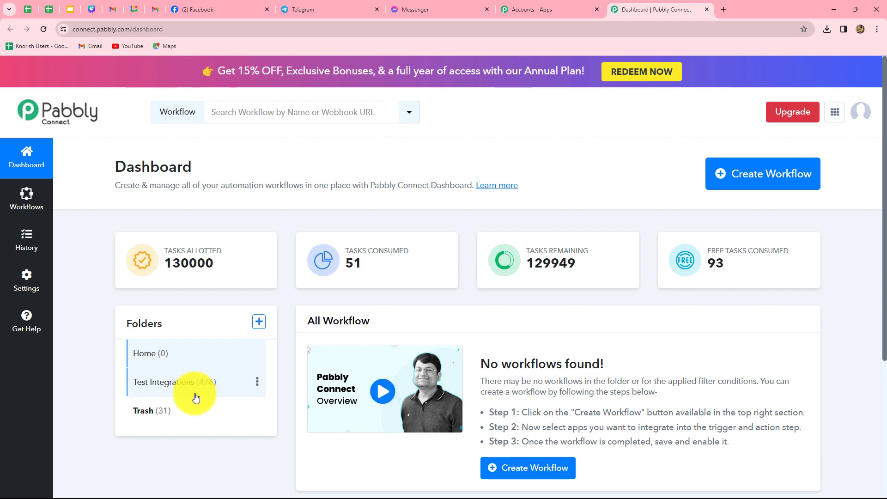
Step: Create a workflow named "Send Facebook Message to Telegram Channel" in the Test Integrations folder
{"action": "left_click", "coordinate": [259, 321]}
{"action": "left_click", "coordinate": [571, 228]}
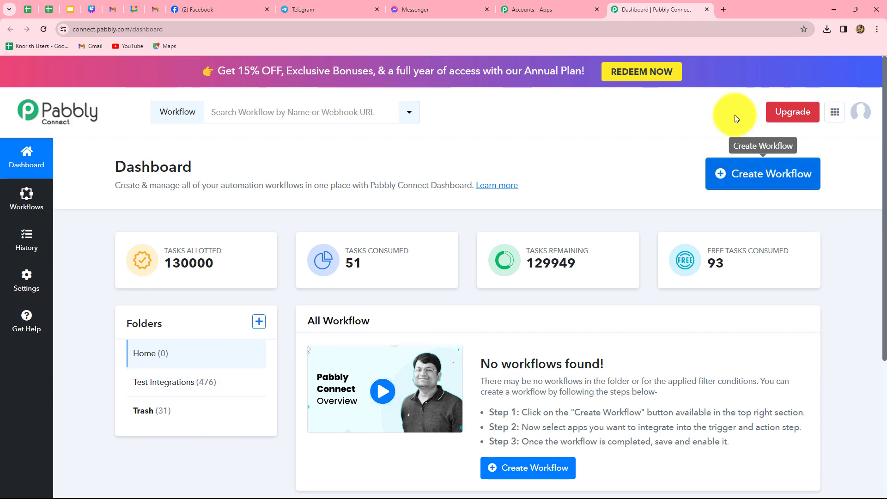
{"action": "left_click", "coordinate": [774, 187]}
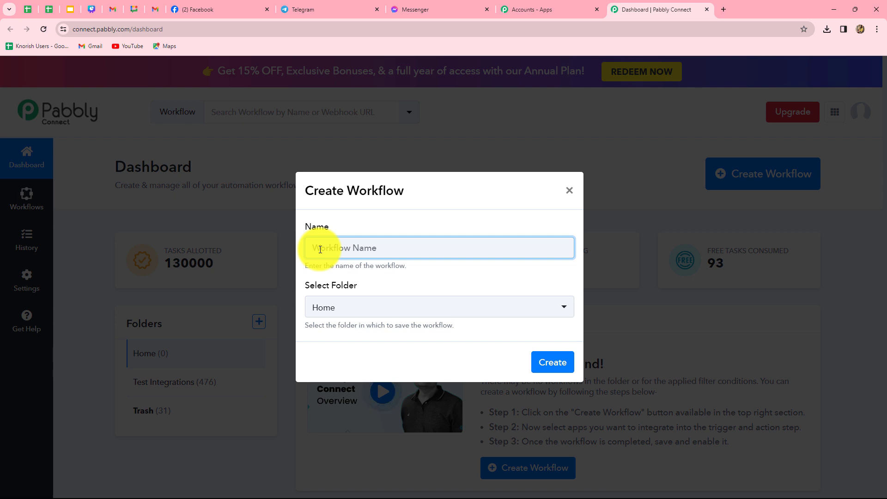
{"action": "type", "text": "Send Facebook Message to Telegram Channel"}
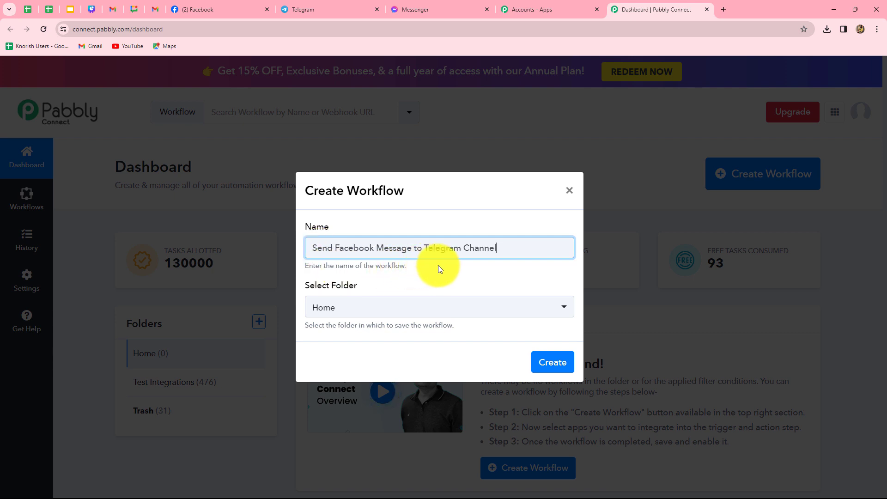
{"action": "left_click", "coordinate": [425, 307]}
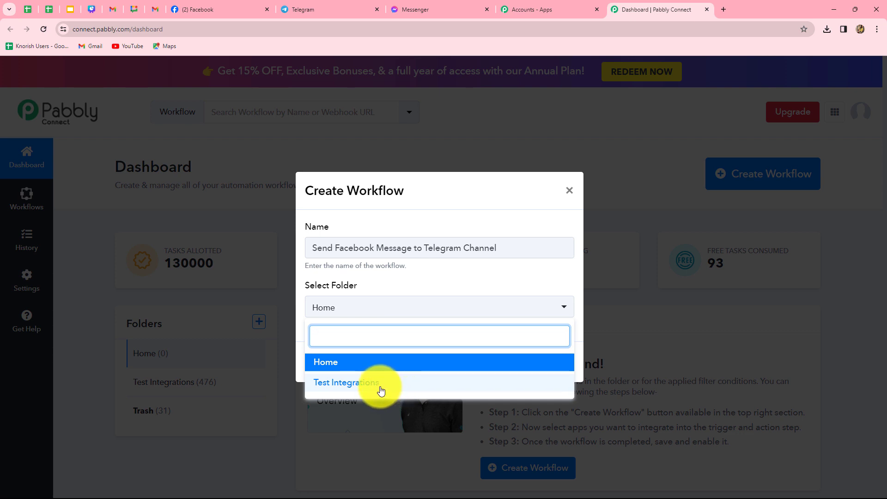
{"action": "left_click", "coordinate": [351, 382]}
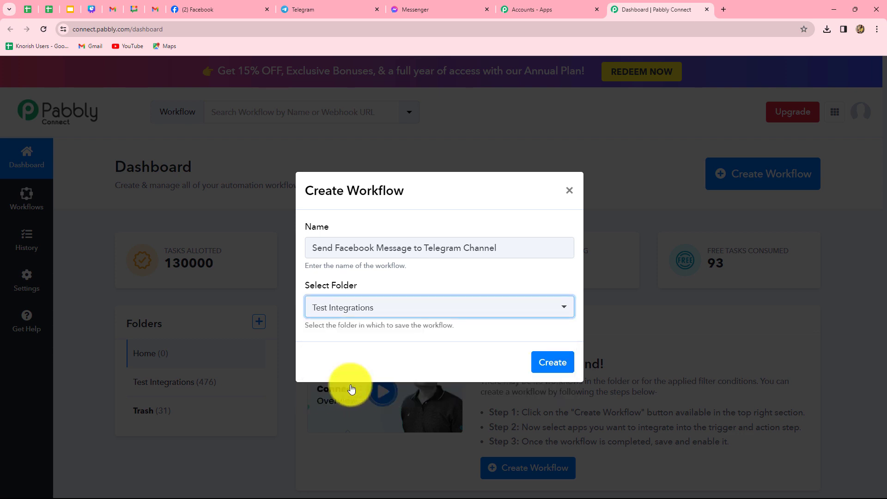
{"action": "left_click", "coordinate": [554, 361]}
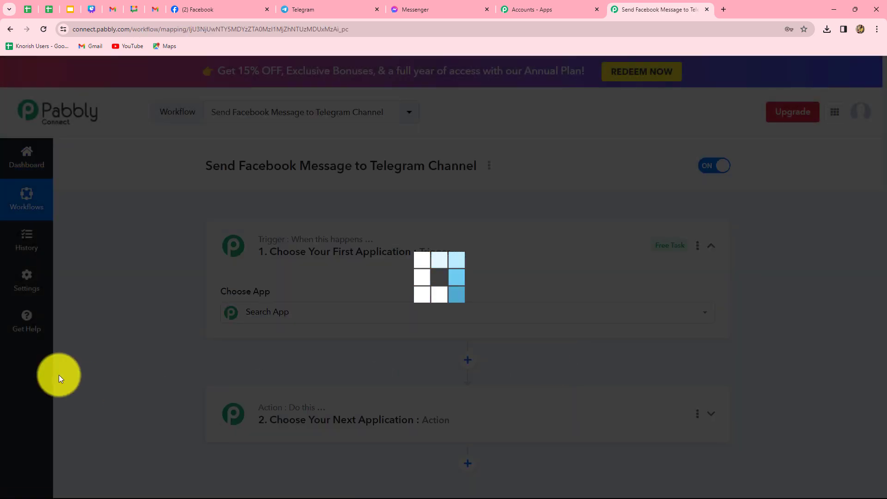
{"action": "scroll", "coordinate": [144, 357], "scroll_direction": "down", "scroll_amount": 3}
{"action": "scroll", "coordinate": [317, 179], "scroll_direction": "up", "scroll_amount": 2}
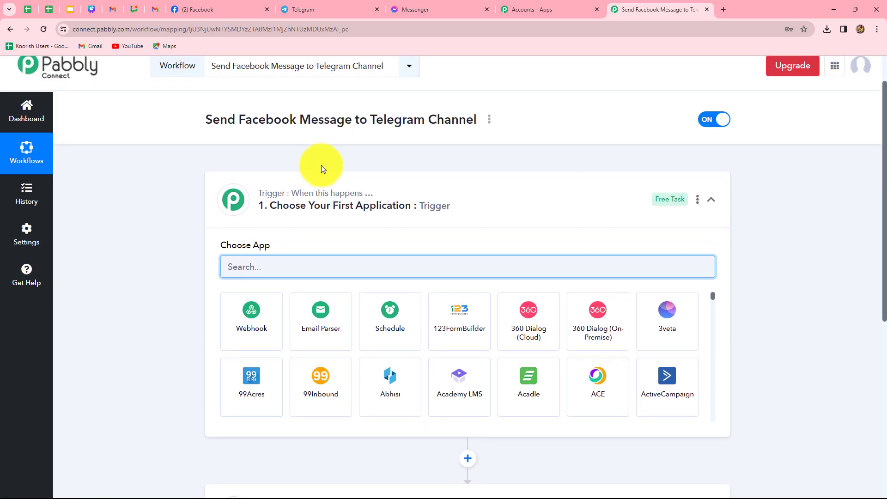
{"action": "scroll", "coordinate": [197, 436], "scroll_direction": "down", "scroll_amount": 4}
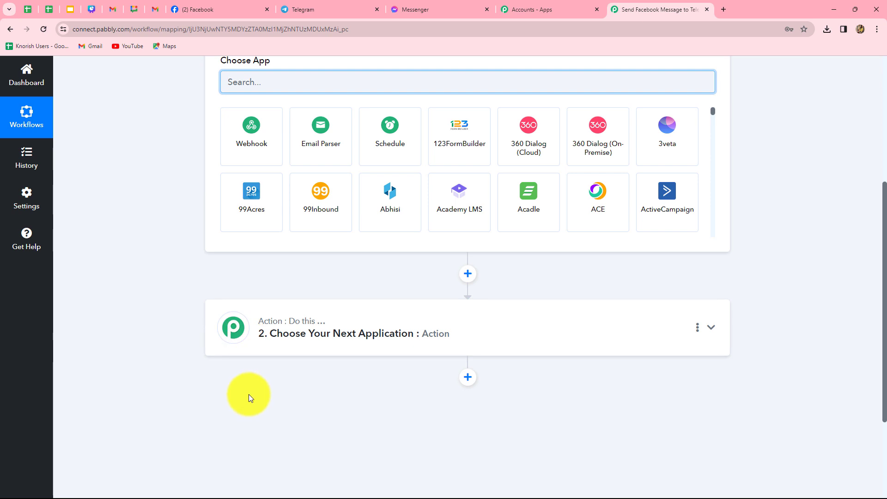
{"action": "scroll", "coordinate": [157, 388], "scroll_direction": "up", "scroll_amount": 3}
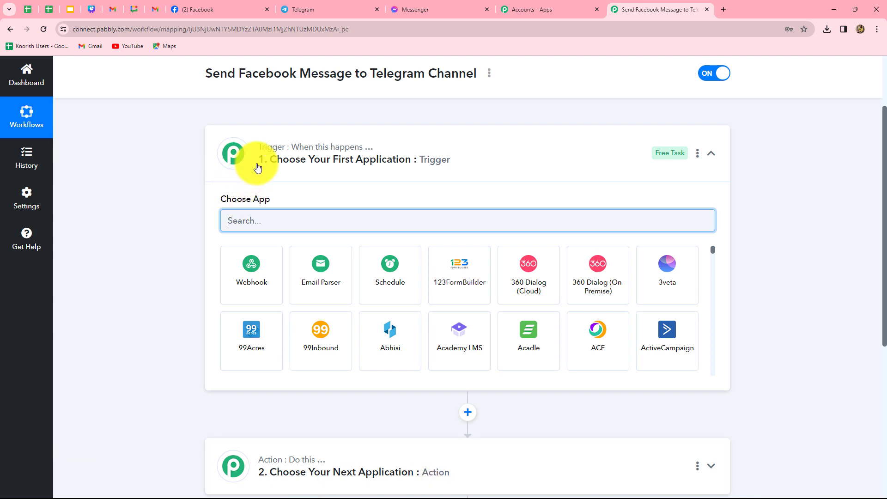
{"action": "scroll", "coordinate": [220, 386], "scroll_direction": "down", "scroll_amount": 4}
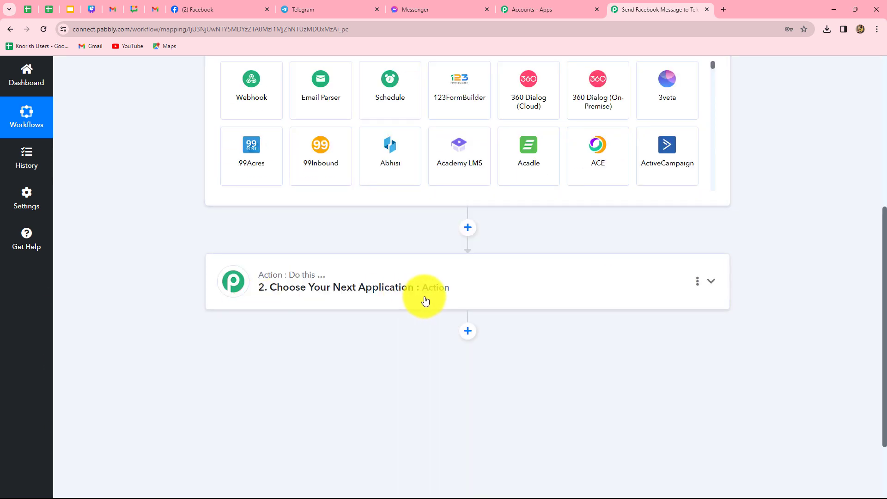
Step: Set the workflow's trigger app to Facebook Messenger with the trigger event New Message Sent to Page
{"action": "scroll", "coordinate": [350, 359], "scroll_direction": "up", "scroll_amount": 3}
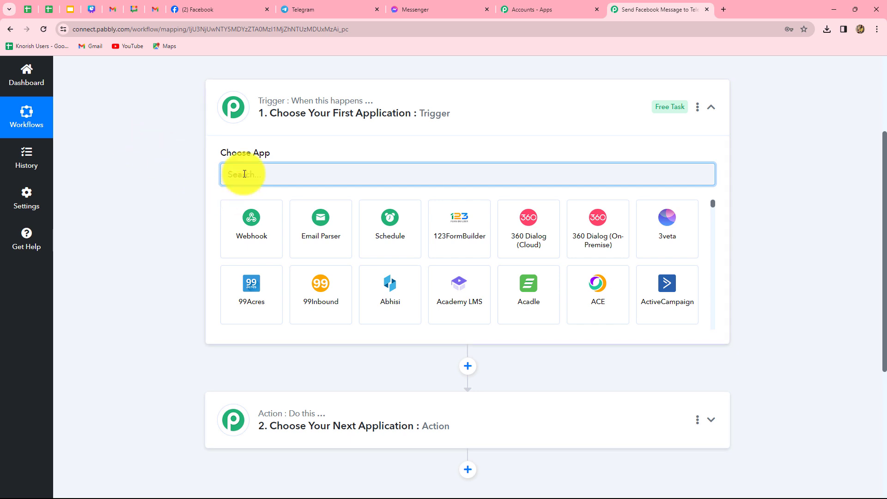
{"action": "type", "text": "Face"}
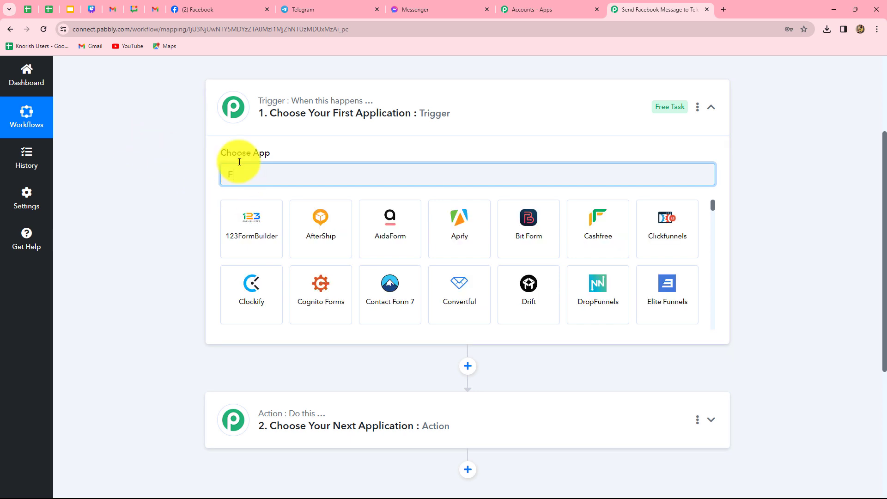
{"action": "left_click", "coordinate": [390, 224]}
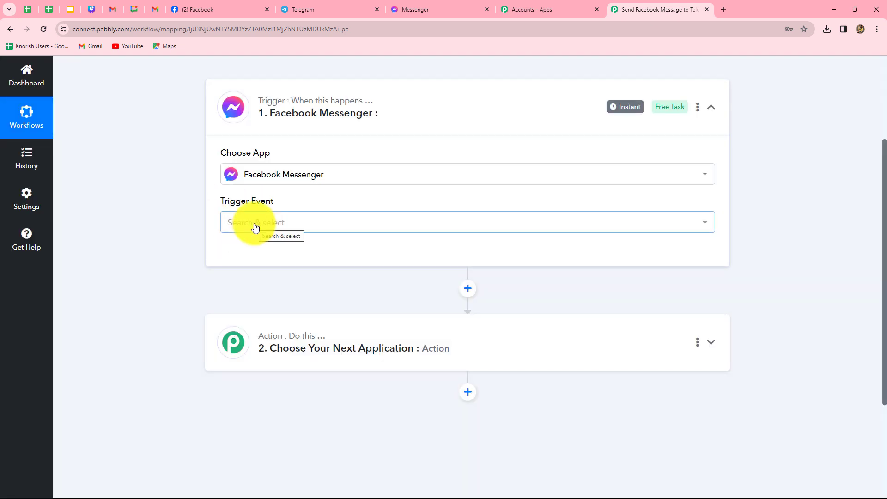
{"action": "left_click", "coordinate": [255, 222]}
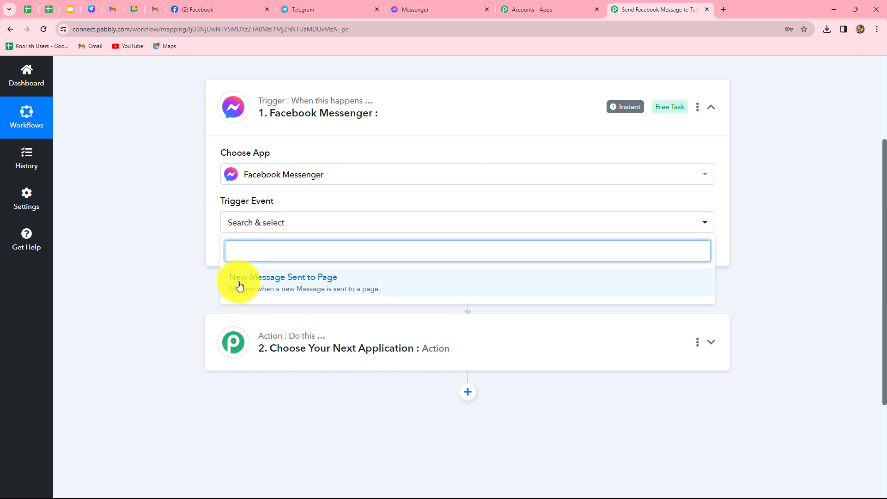
{"action": "left_click", "coordinate": [282, 285]}
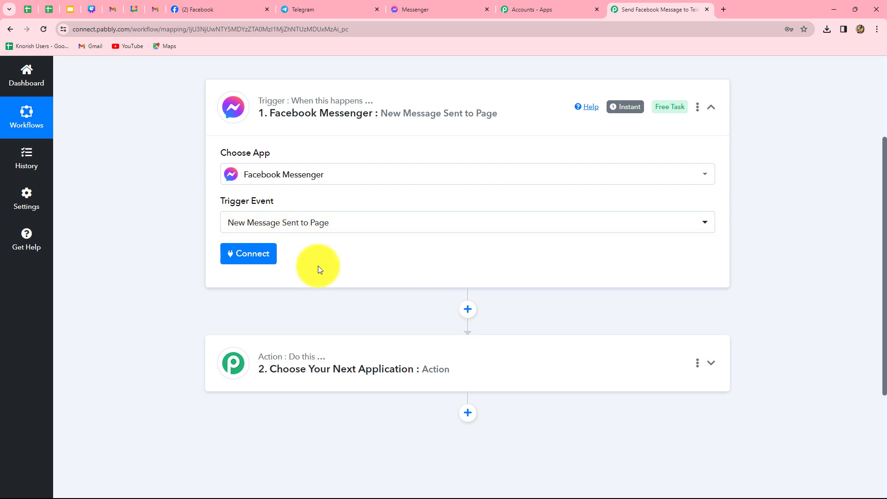
Step: Connect the trigger to Facebook Messenger through a new connection
{"action": "left_click", "coordinate": [253, 262]}
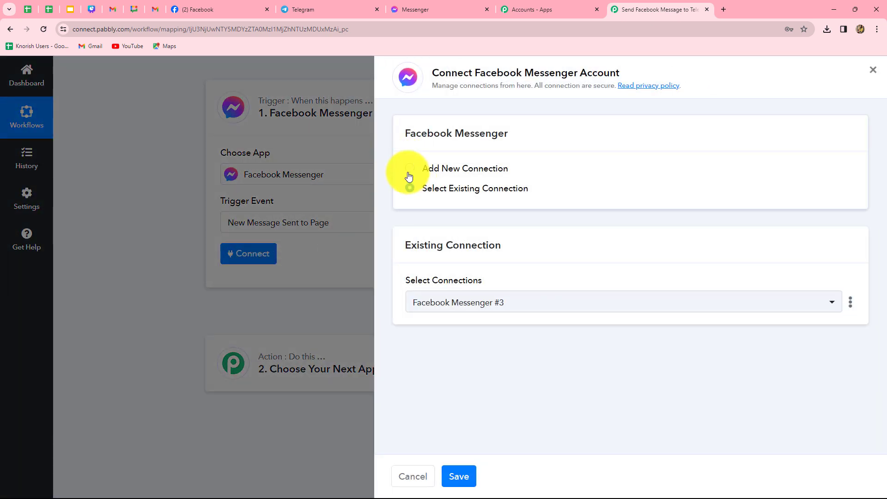
{"action": "left_click", "coordinate": [409, 170]}
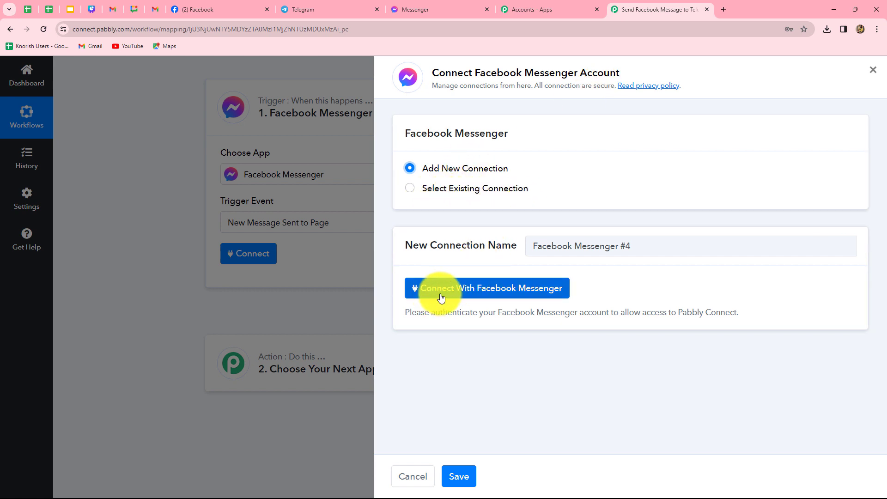
{"action": "left_click", "coordinate": [461, 289]}
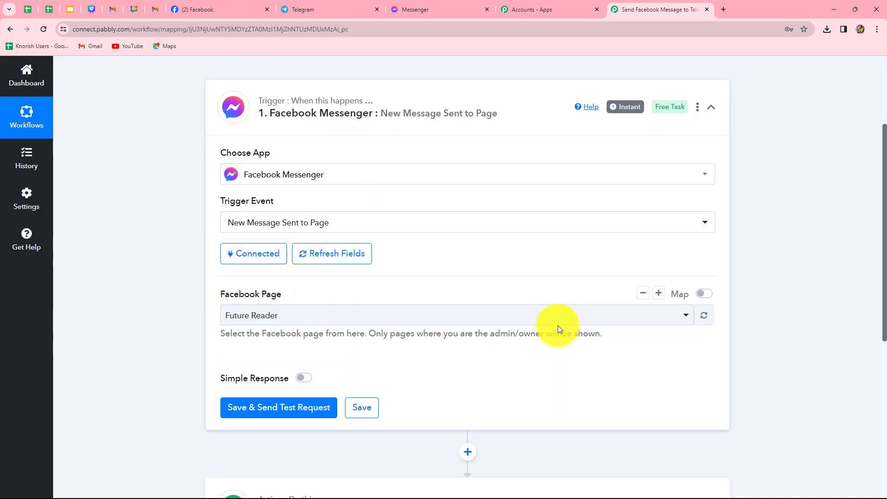
Step: Set the trigger's Facebook page to Sparkle Evenings, then save it and send a test request
{"action": "scroll", "coordinate": [558, 325], "scroll_direction": "down", "scroll_amount": 3}
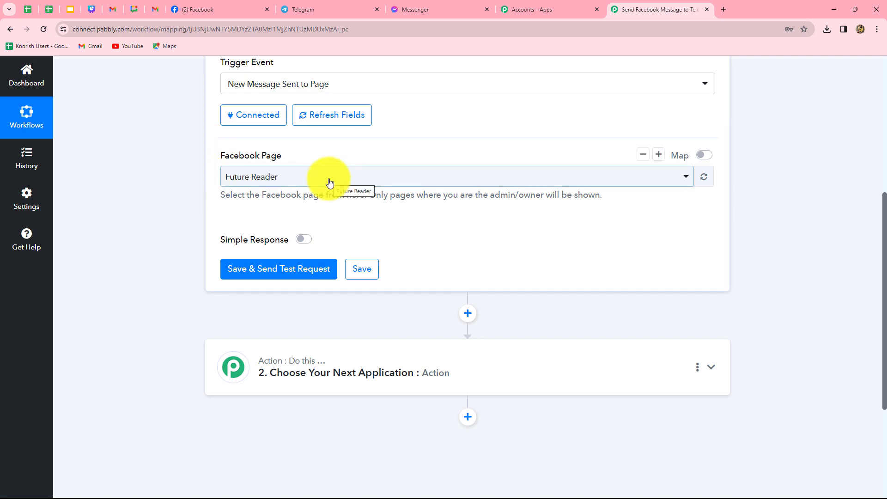
{"action": "left_click", "coordinate": [209, 9]}
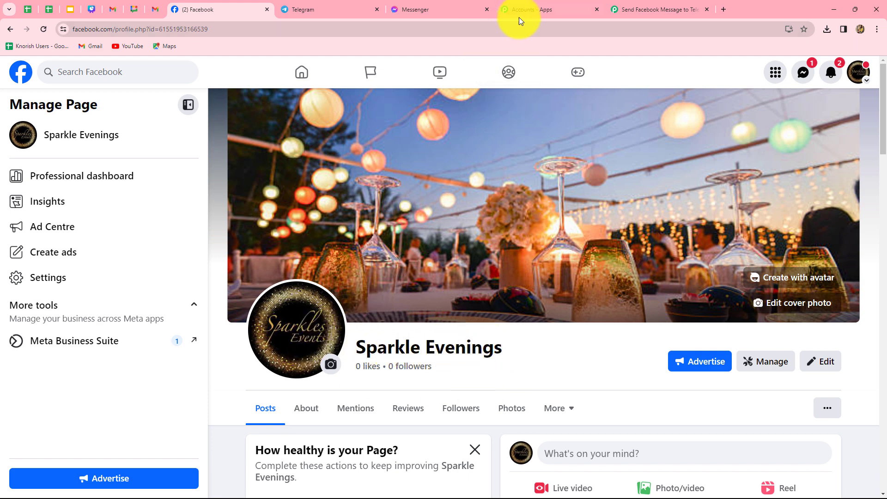
{"action": "left_click", "coordinate": [627, 7]}
{"action": "left_click", "coordinate": [293, 176]}
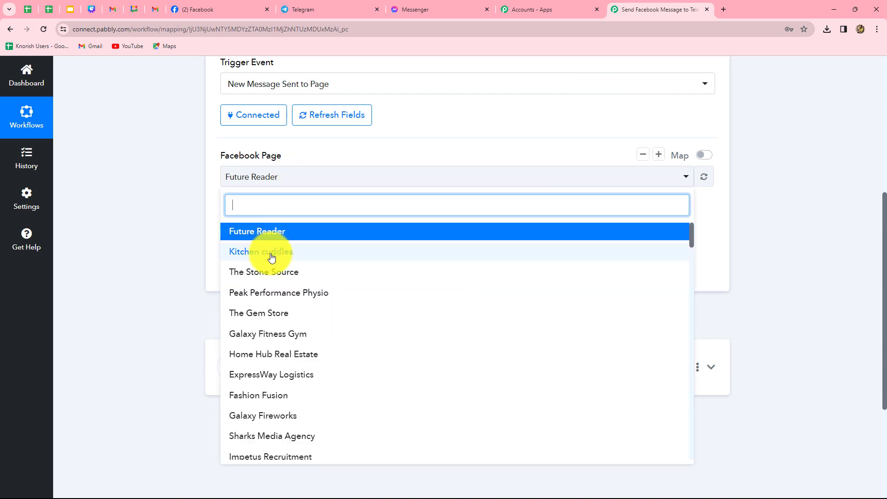
{"action": "type", "text": "spa"}
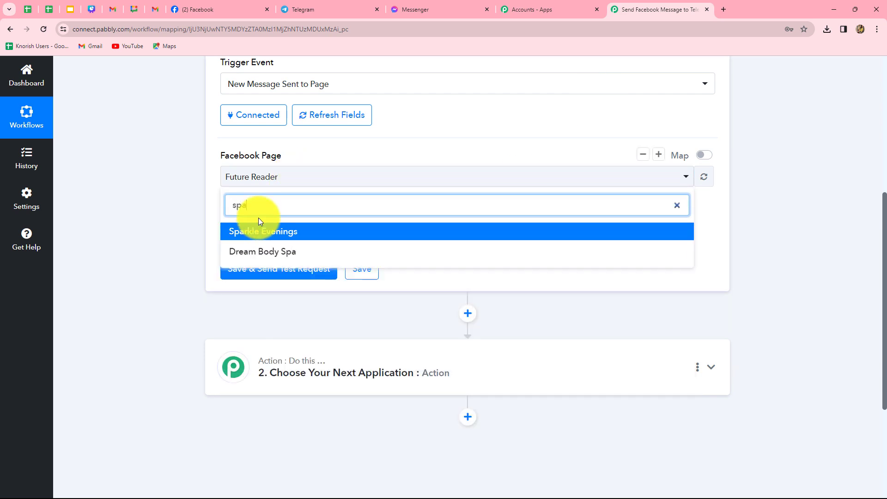
{"action": "left_click", "coordinate": [268, 233]}
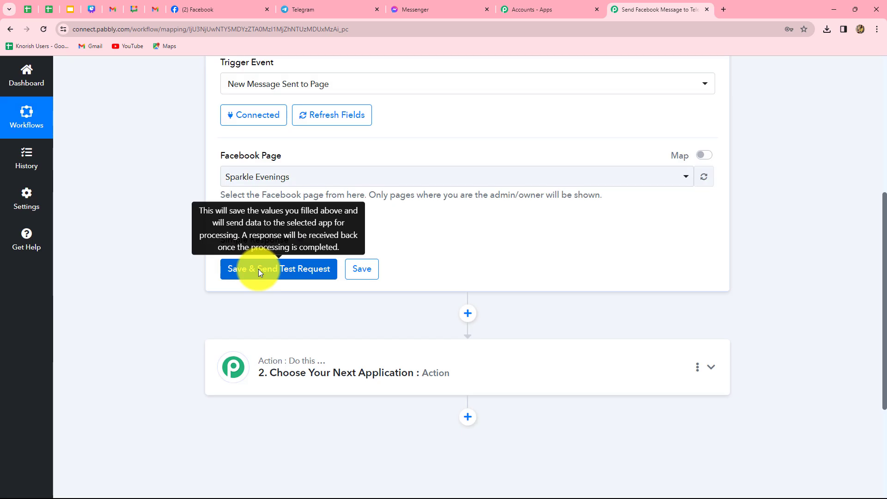
{"action": "left_click", "coordinate": [259, 269]}
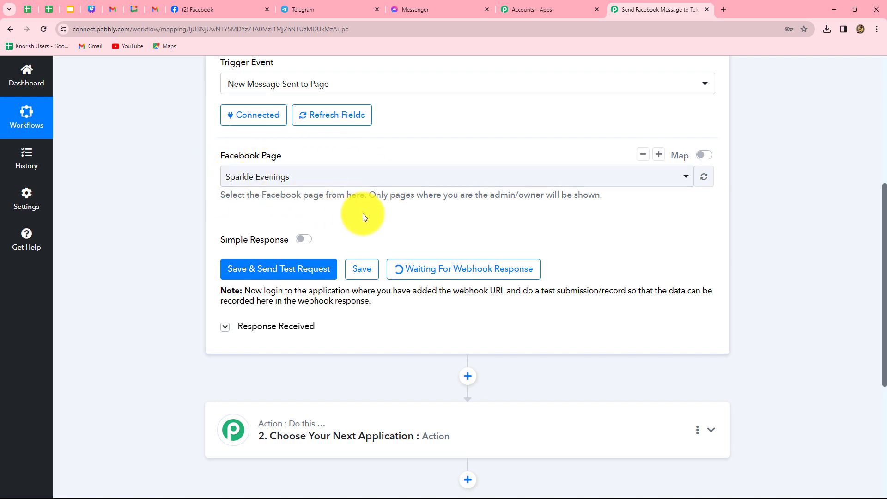
Step: From the incognito Facebook window, message Sparkle Evenings "Hello, May I please know about your Services and rates?" and return to the workflow's trigger response
{"action": "key", "text": "alt+Tab"}
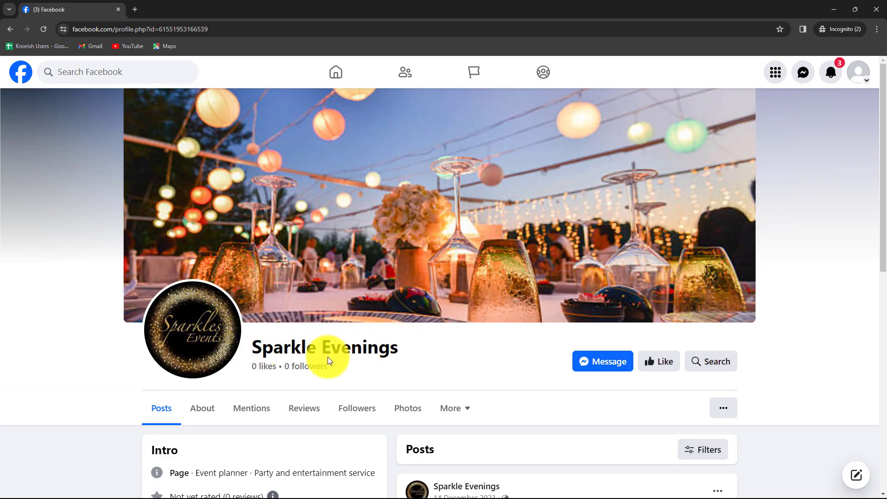
{"action": "left_click", "coordinate": [599, 368]}
{"action": "type", "text": "Hello, May I please know about your Services and rates?"}
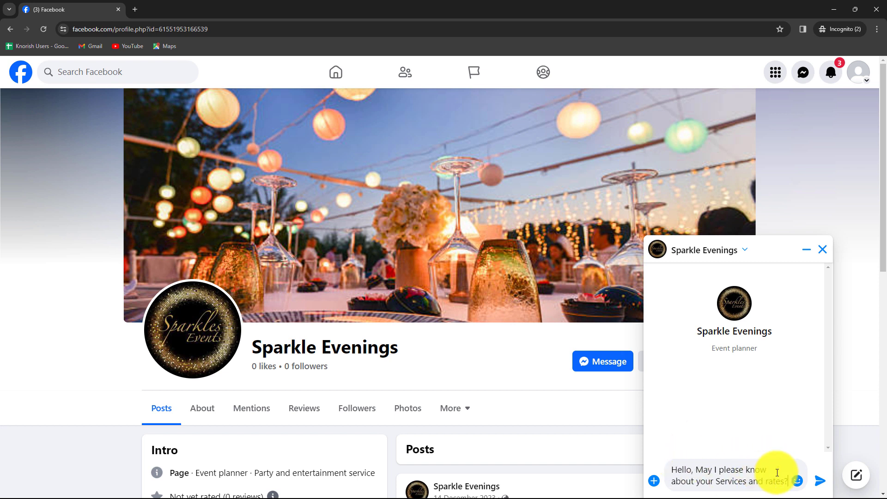
{"action": "left_click", "coordinate": [820, 481]}
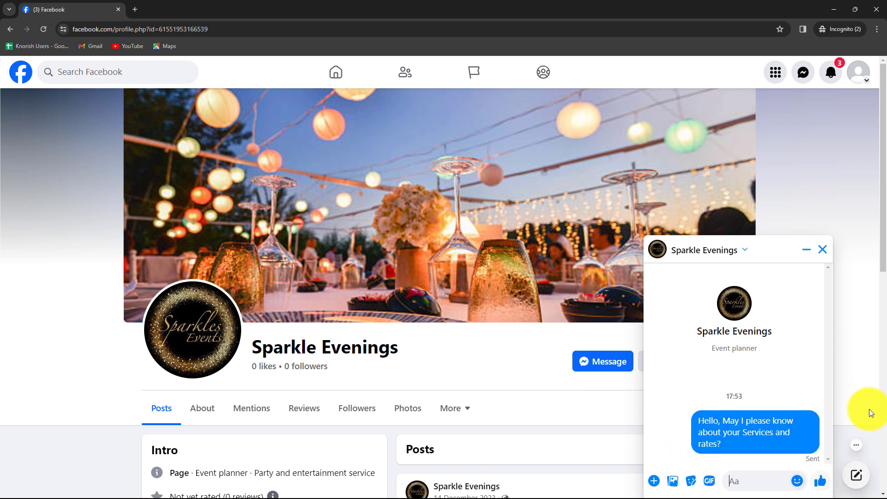
{"action": "left_click", "coordinate": [824, 250]}
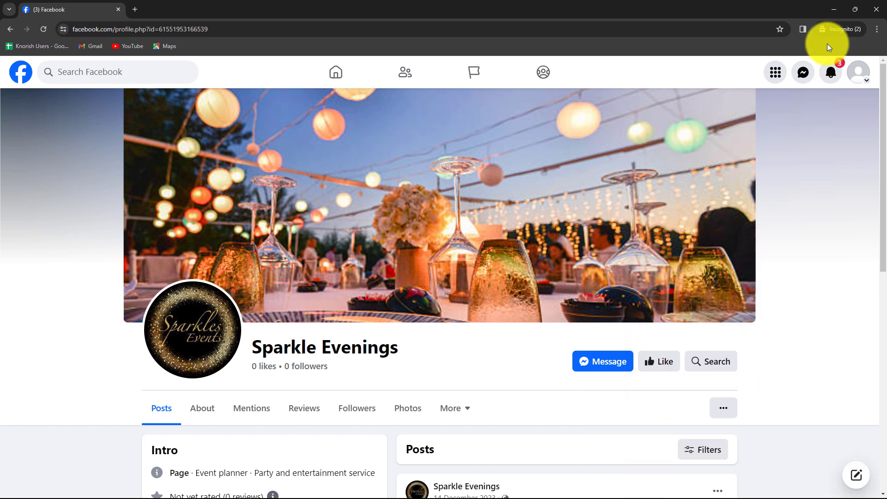
{"action": "left_click", "coordinate": [830, 13]}
{"action": "scroll", "coordinate": [637, 379], "scroll_direction": "down", "scroll_amount": 5}
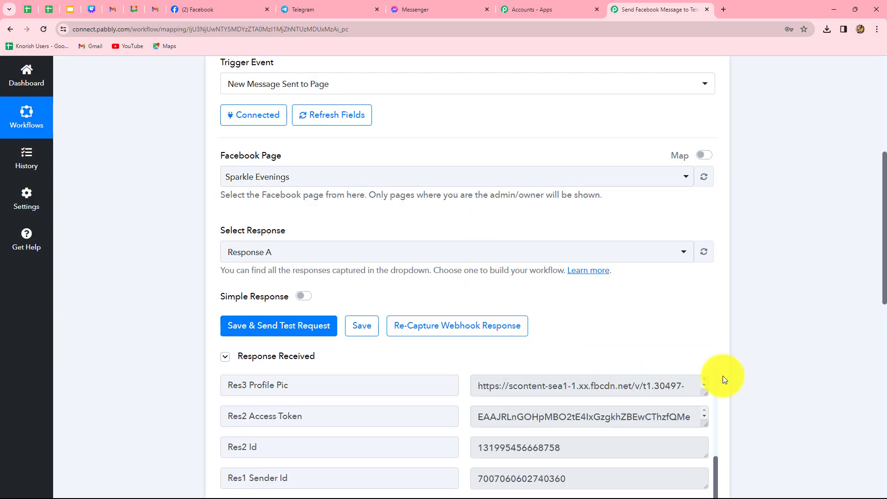
Step: Examine the trigger's captured response, including the sender's details and the full message text
{"action": "scroll", "coordinate": [816, 376], "scroll_direction": "down", "scroll_amount": 5}
{"action": "scroll", "coordinate": [548, 298], "scroll_direction": "up", "scroll_amount": 4}
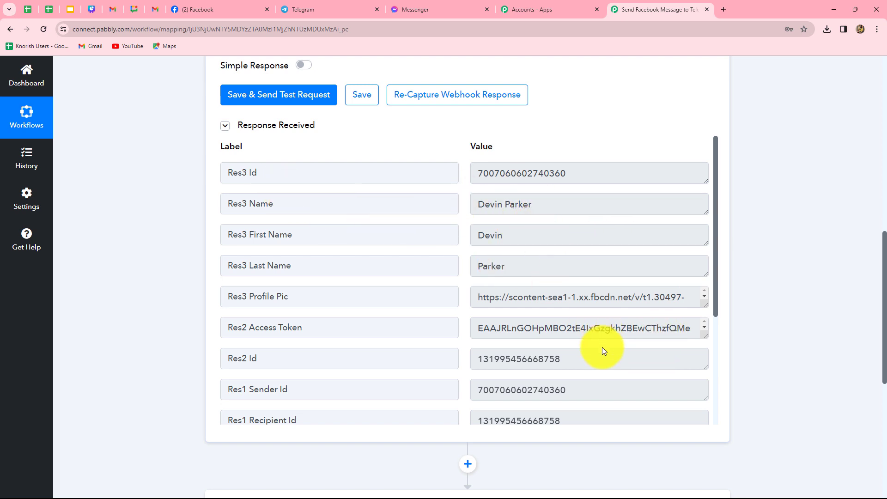
{"action": "scroll", "coordinate": [601, 351], "scroll_direction": "down", "scroll_amount": 4}
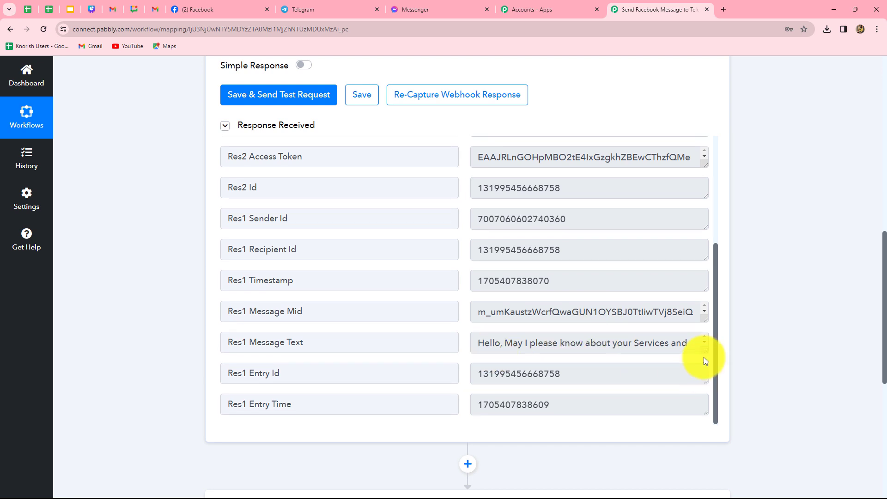
{"action": "mouse_move", "coordinate": [705, 350]}
{"action": "left_mouse_down"}
{"action": "mouse_move", "coordinate": [701, 389]}
{"action": "mouse_move", "coordinate": [698, 356]}
{"action": "left_mouse_up"}
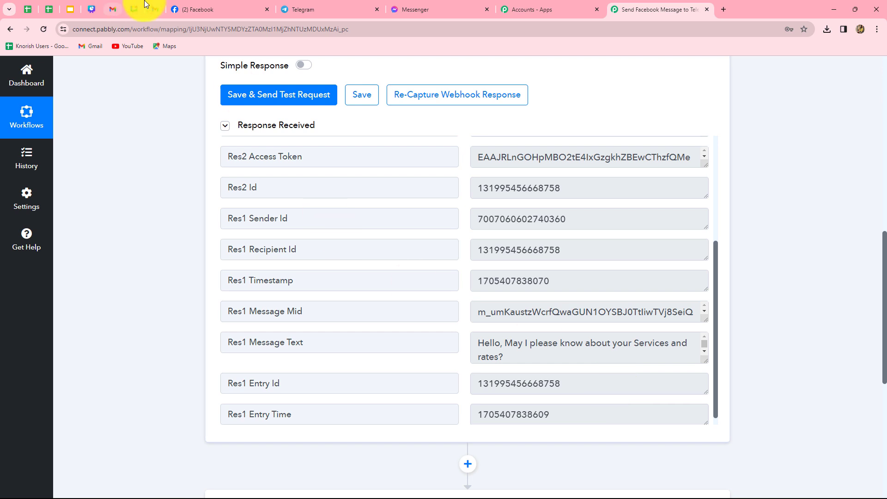
{"action": "left_click", "coordinate": [197, 6]}
{"action": "left_click", "coordinate": [663, 6]}
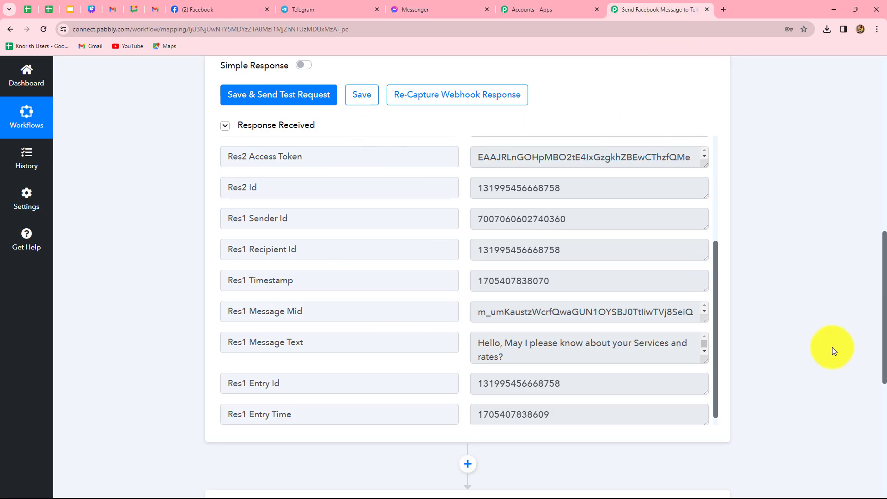
Step: Set the workflow's action app to Telegram Bot with the action event Send a Text Message or Reply
{"action": "scroll", "coordinate": [832, 347], "scroll_direction": "down", "scroll_amount": 5}
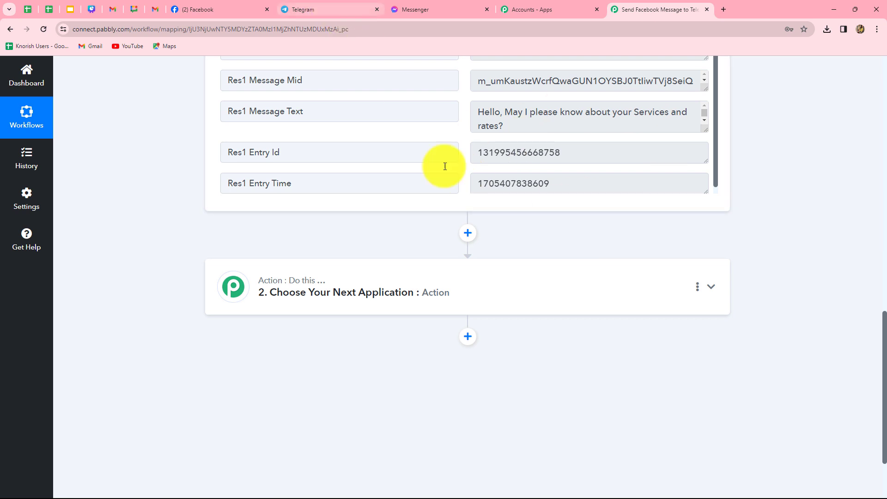
{"action": "left_click", "coordinate": [454, 287]}
{"action": "left_click", "coordinate": [268, 255]}
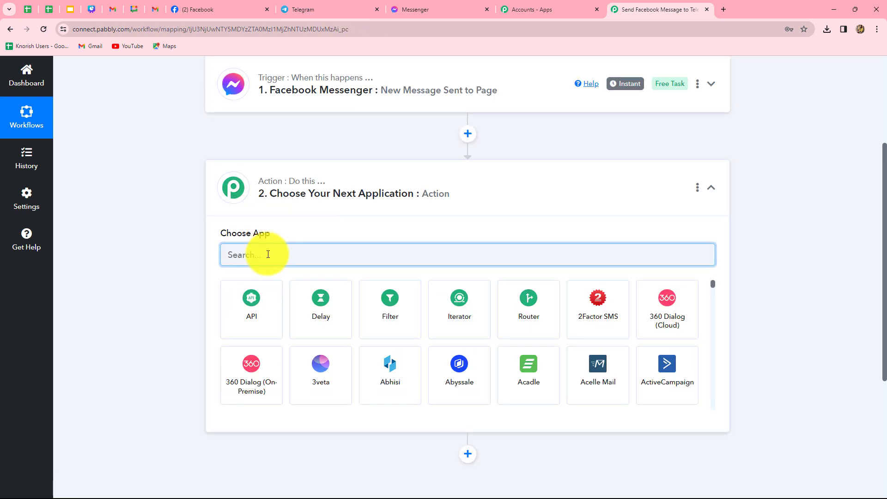
{"action": "type", "text": "Tel"}
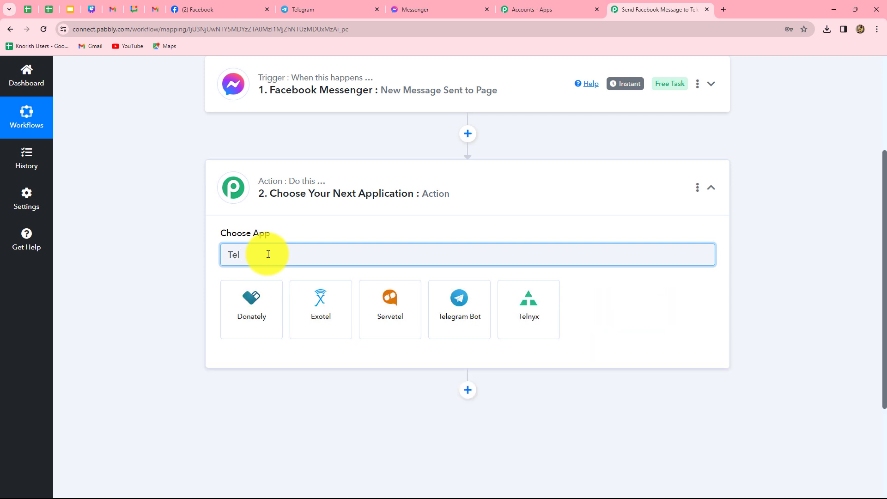
{"action": "left_click", "coordinate": [392, 305]}
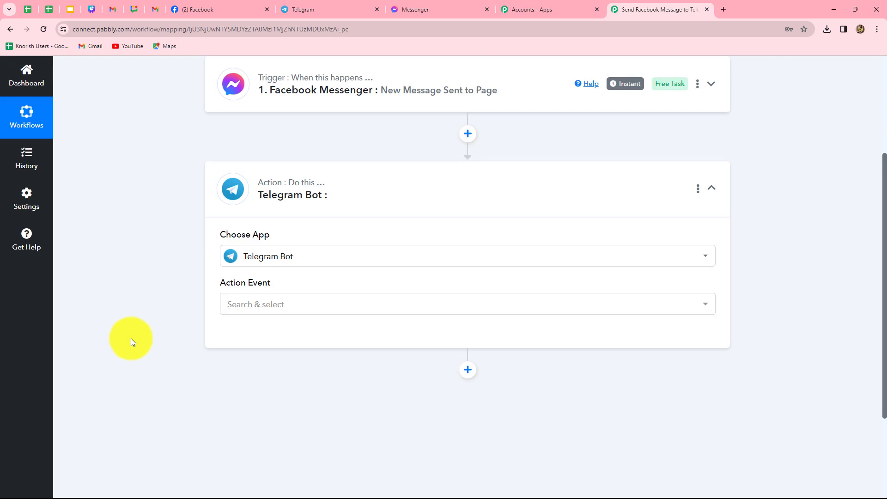
{"action": "left_click", "coordinate": [249, 305]}
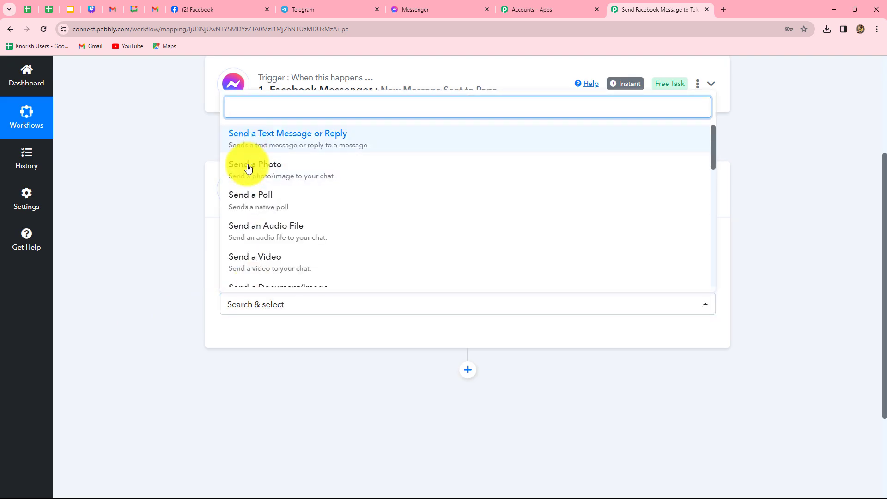
{"action": "left_click", "coordinate": [279, 139]}
Step: Start a new Telegram Bot connection for the action and review the instructions for obtaining a token
{"action": "left_click", "coordinate": [242, 340]}
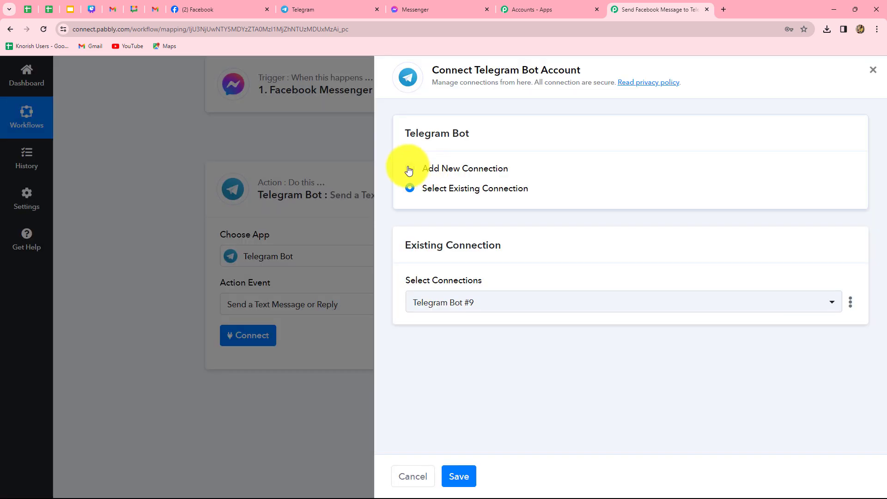
{"action": "left_click", "coordinate": [409, 169]}
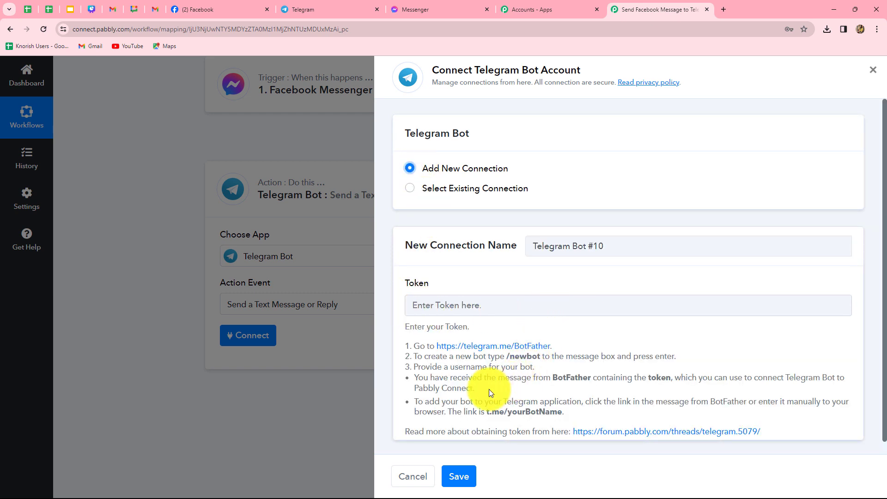
{"action": "scroll", "coordinate": [484, 372], "scroll_direction": "down", "scroll_amount": 1}
{"action": "left_click_drag", "start_coordinate": [414, 333], "coordinate": [544, 417]}
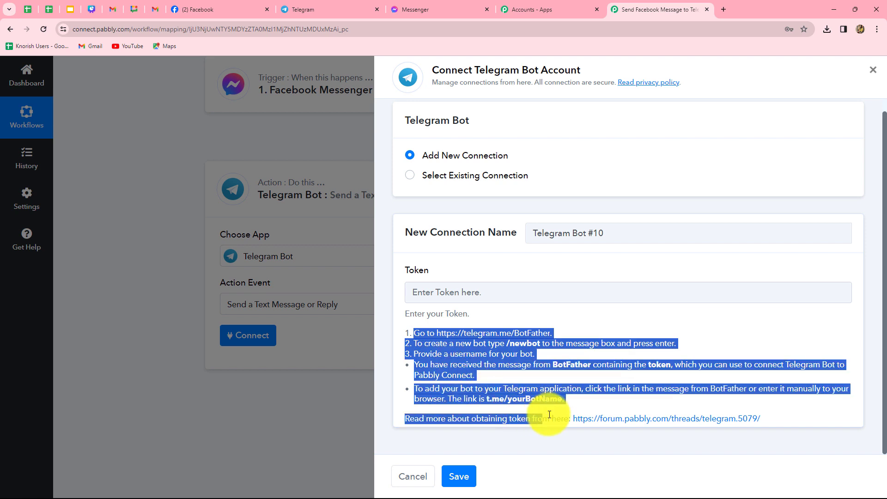
{"action": "left_click", "coordinate": [589, 397]}
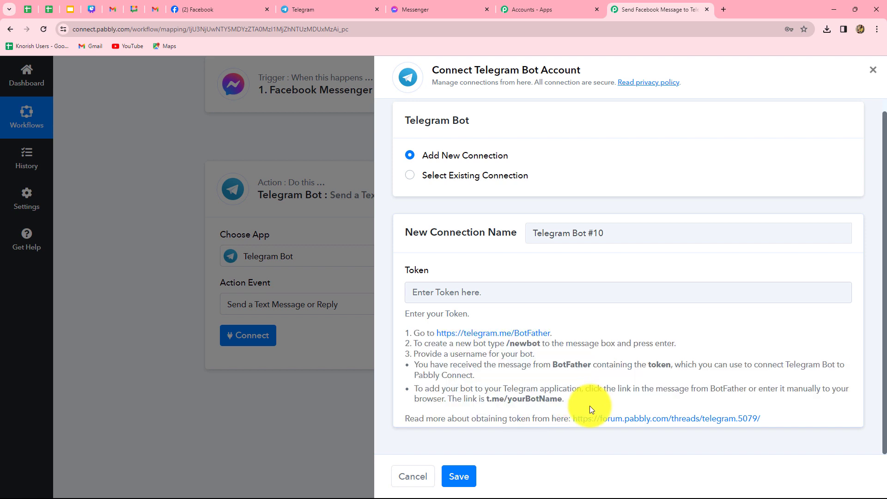
Step: Switch to Telegram, find the BotFather chat and send it the /newbot command
{"action": "left_click", "coordinate": [302, 10]}
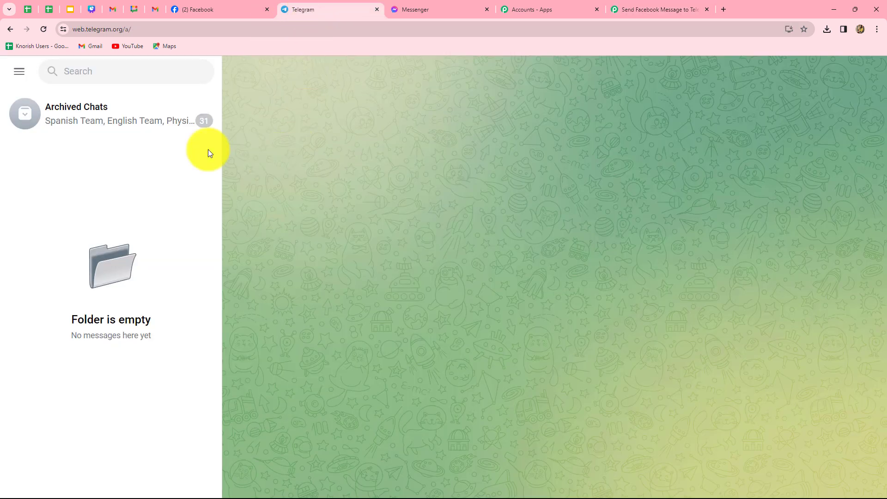
{"action": "left_click", "coordinate": [116, 73]}
{"action": "type", "text": "bot"}
{"action": "key", "text": "Return"}
{"action": "left_click", "coordinate": [435, 472]}
{"action": "type", "text": "/n"}
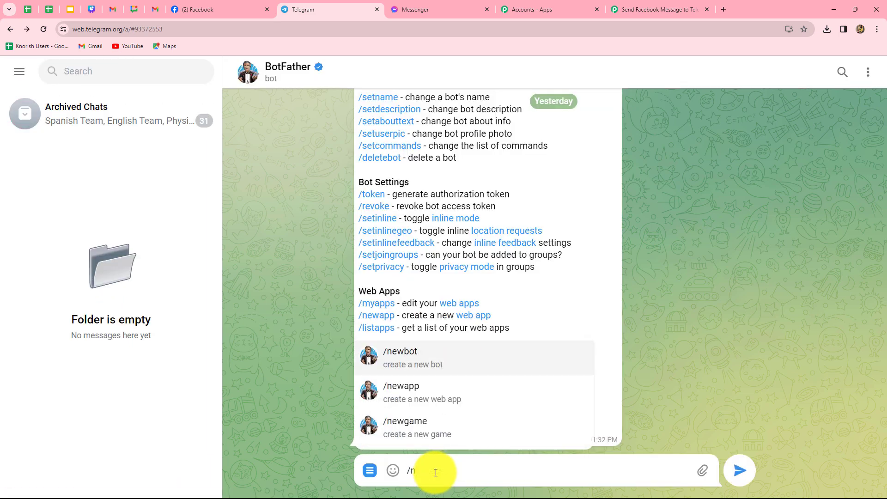
{"action": "left_click", "coordinate": [418, 358]}
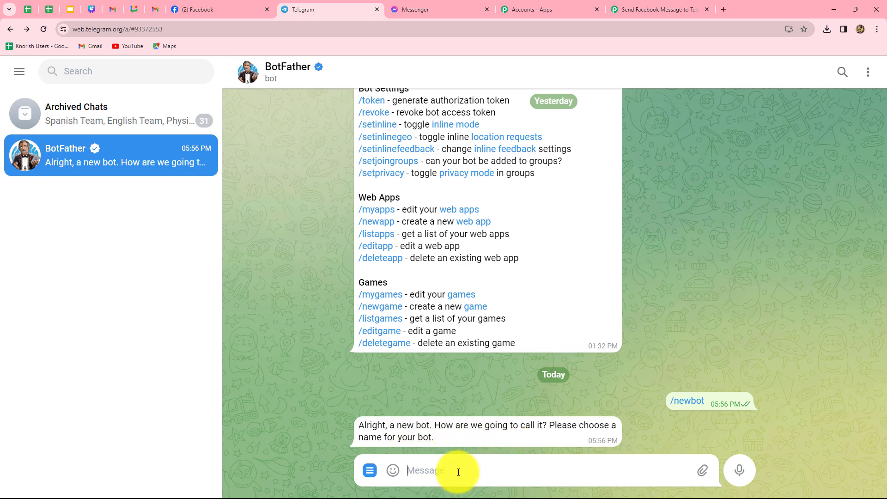
Step: Name the new bot facebook_message and submit facebook-message_bot, followed by facebook_message_bot, as its username
{"action": "type", "text": "acebook_message"}
{"action": "key", "text": "Return"}
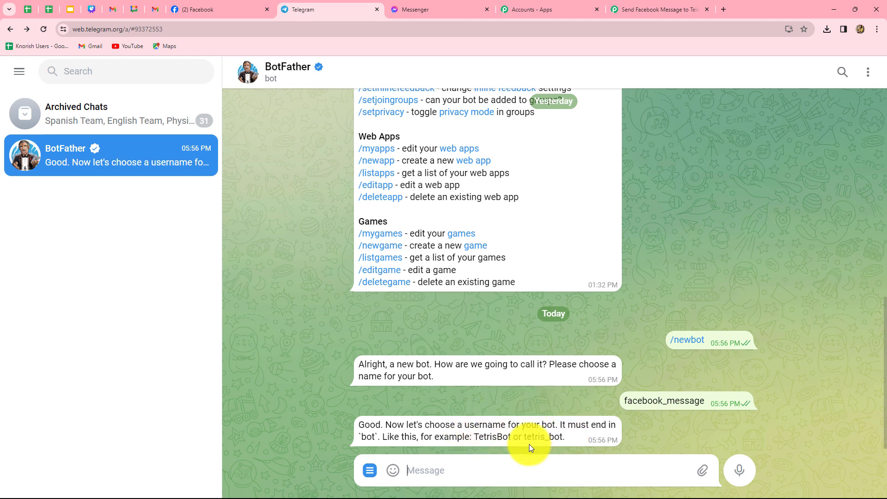
{"action": "type", "text": "facebook-message_bot"}
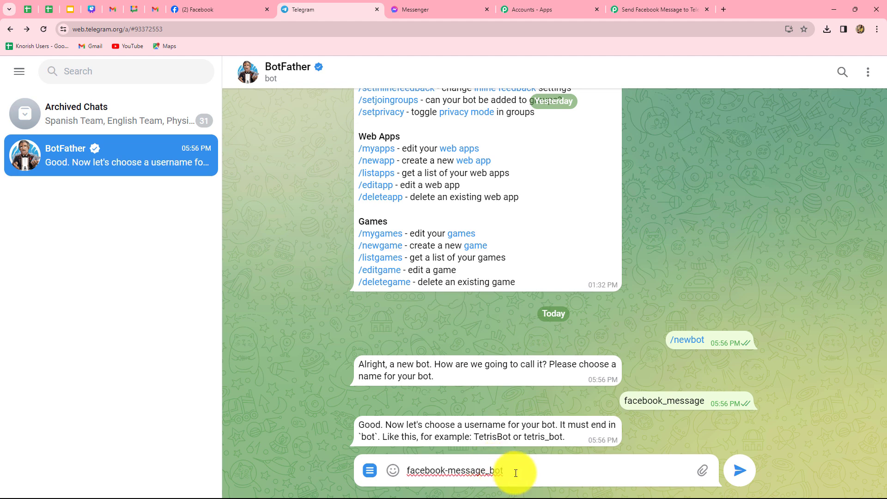
{"action": "key", "text": "Return"}
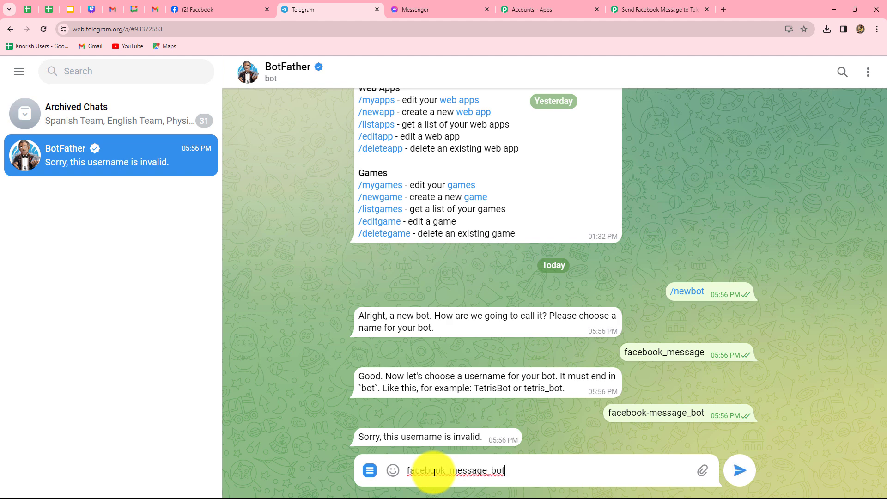
{"action": "key", "text": "Return"}
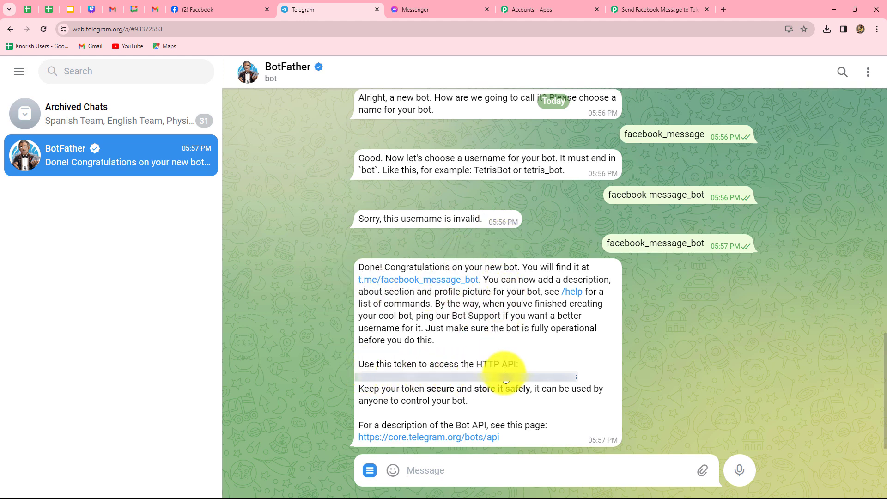
Step: Copy the new bot's API token from BotFather, paste it into Pabbly Connect's Telegram Bot connection and save the connection
{"action": "left_click", "coordinate": [455, 378]}
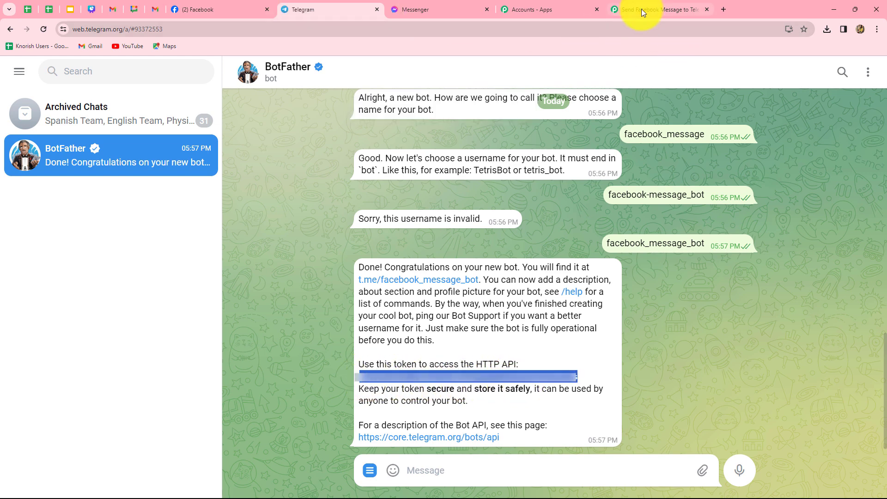
{"action": "left_click", "coordinate": [637, 20]}
{"action": "left_click", "coordinate": [477, 296]}
{"action": "key", "text": "ctrl+v"}
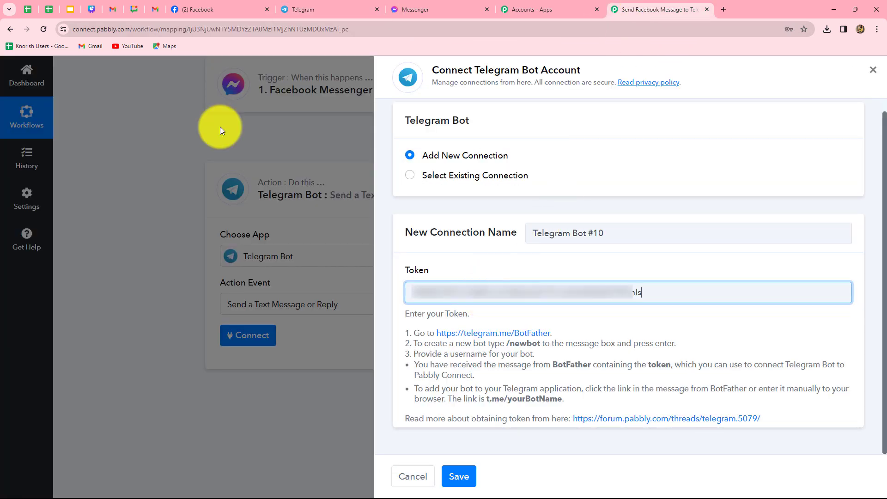
{"action": "left_click", "coordinate": [461, 480]}
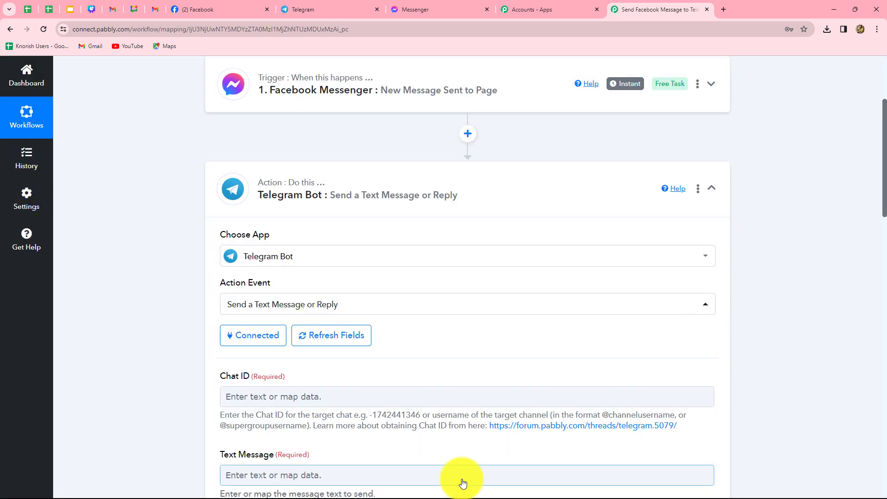
Step: For the action's required chat ID, switch to Telegram and start a new group with the facebook_message bot as its member
{"action": "scroll", "coordinate": [463, 478], "scroll_direction": "down", "scroll_amount": 2}
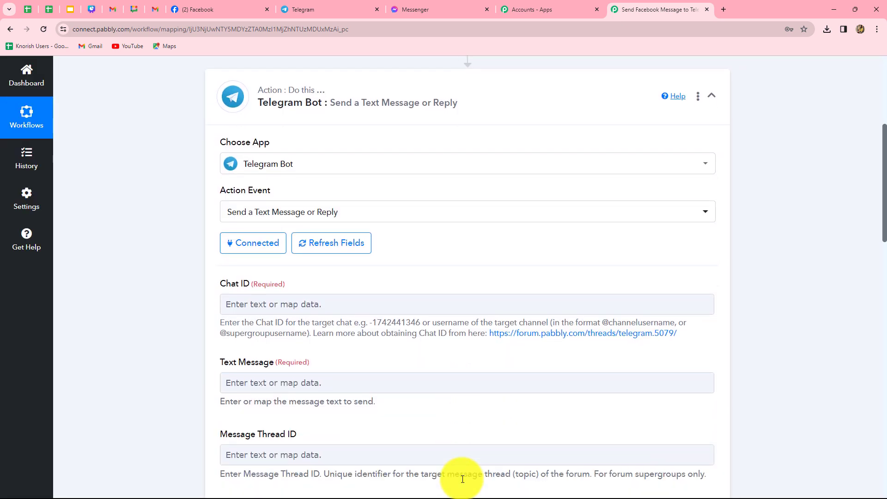
{"action": "scroll", "coordinate": [462, 478], "scroll_direction": "down", "scroll_amount": 3}
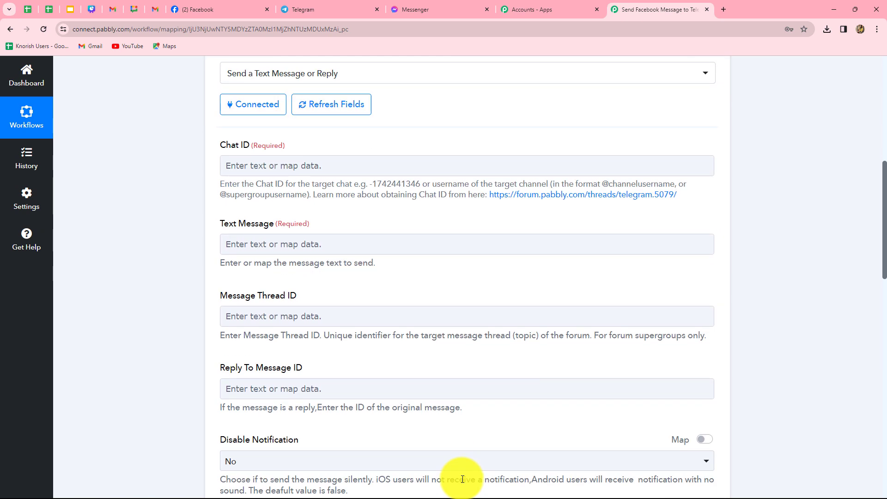
{"action": "left_click", "coordinate": [329, 169]}
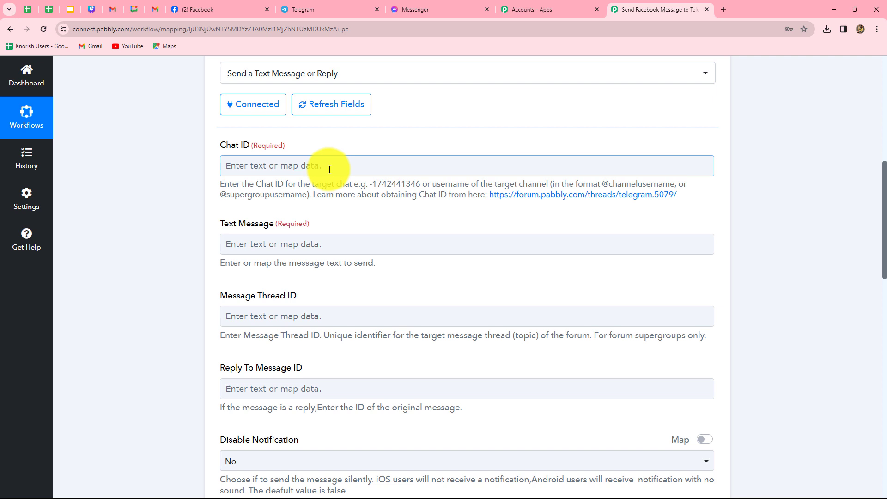
{"action": "left_click", "coordinate": [316, 10]}
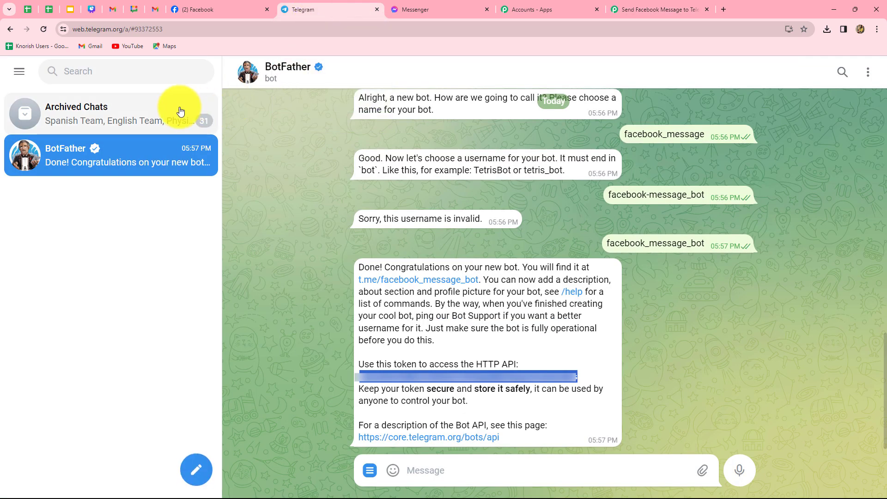
{"action": "left_click", "coordinate": [193, 472]}
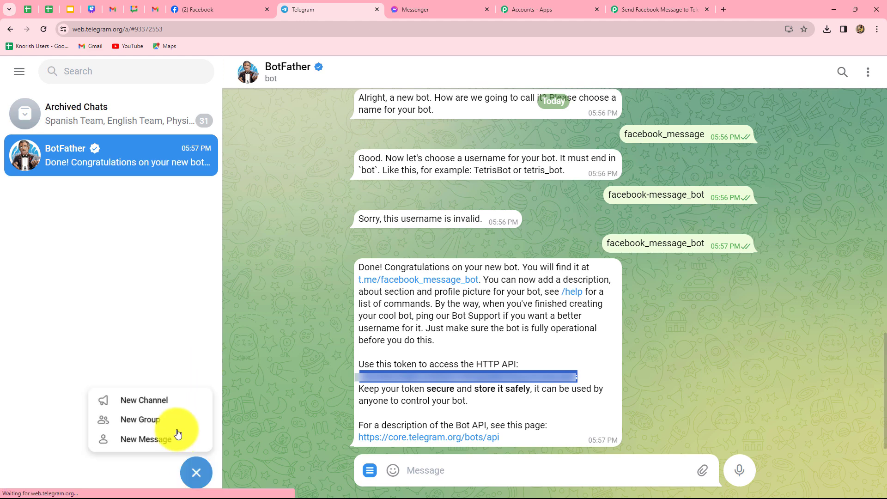
{"action": "left_click", "coordinate": [159, 420]}
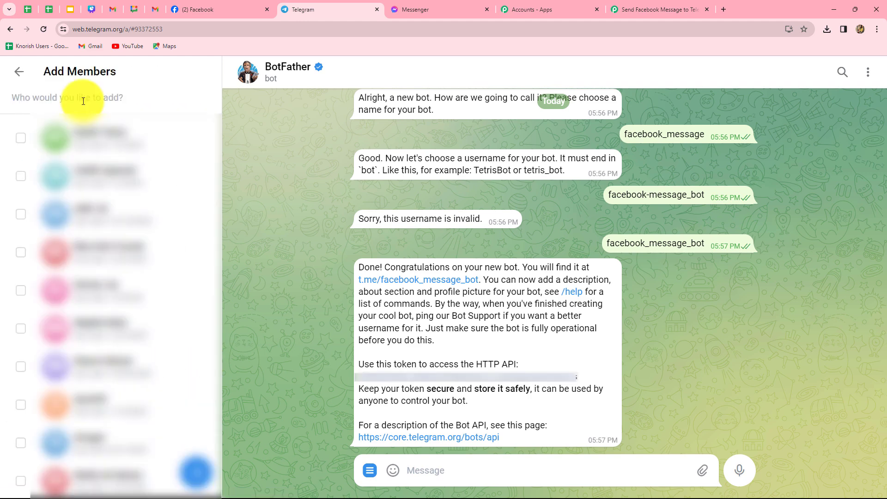
{"action": "type", "text": "facebook_message"}
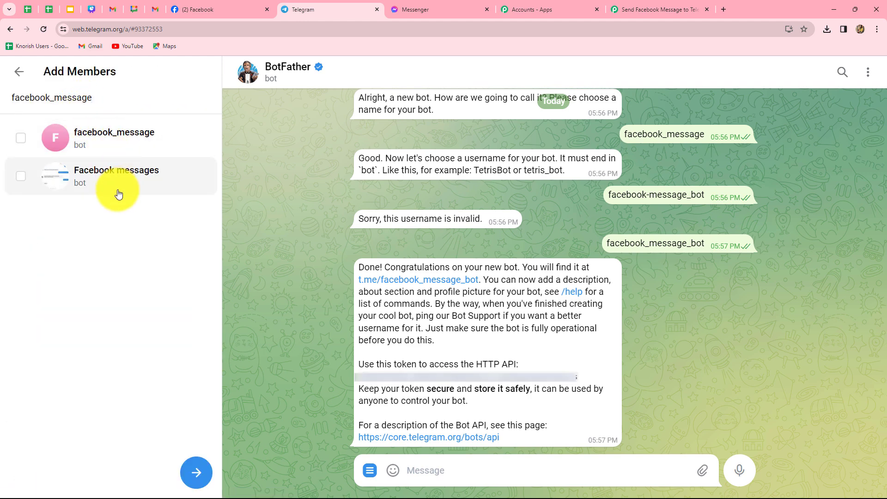
{"action": "left_click", "coordinate": [21, 141]}
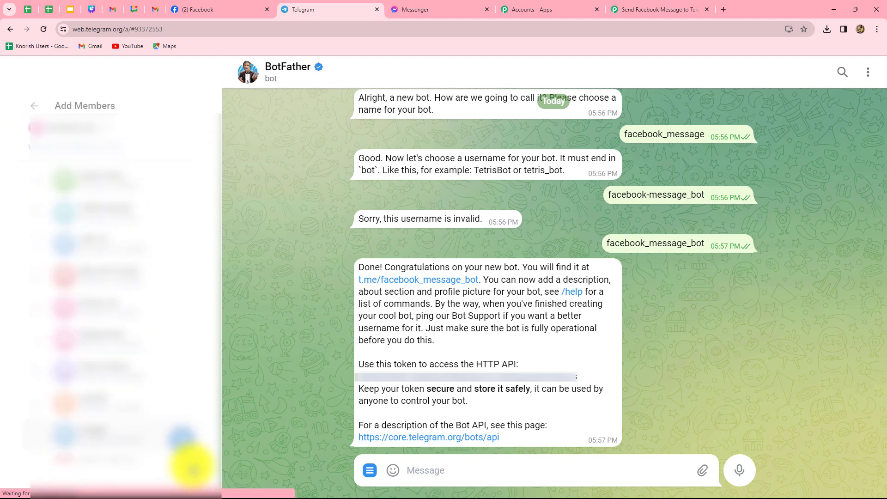
{"action": "left_click", "coordinate": [193, 469]}
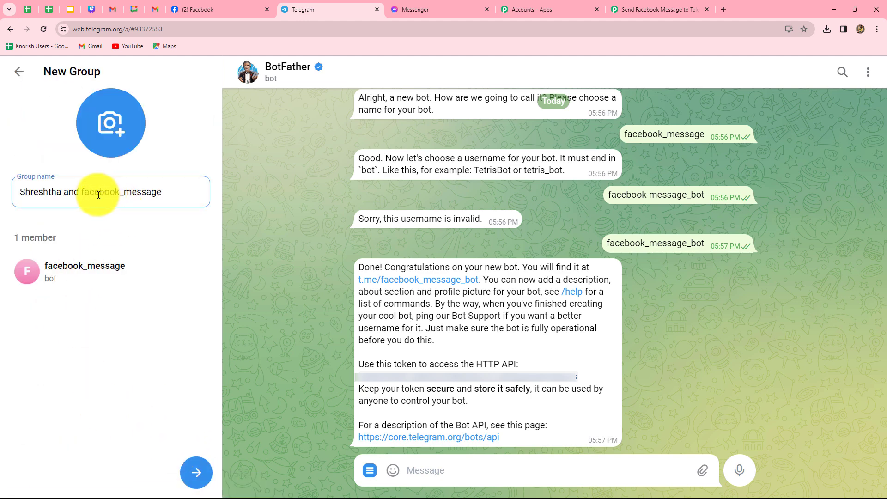
Step: Name the new group "Facebook Messages_Sparkle Evenings" and create it
{"action": "left_click_drag", "start_coordinate": [163, 193], "coordinate": [2, 196]}
{"action": "key", "text": "BackSpace"}
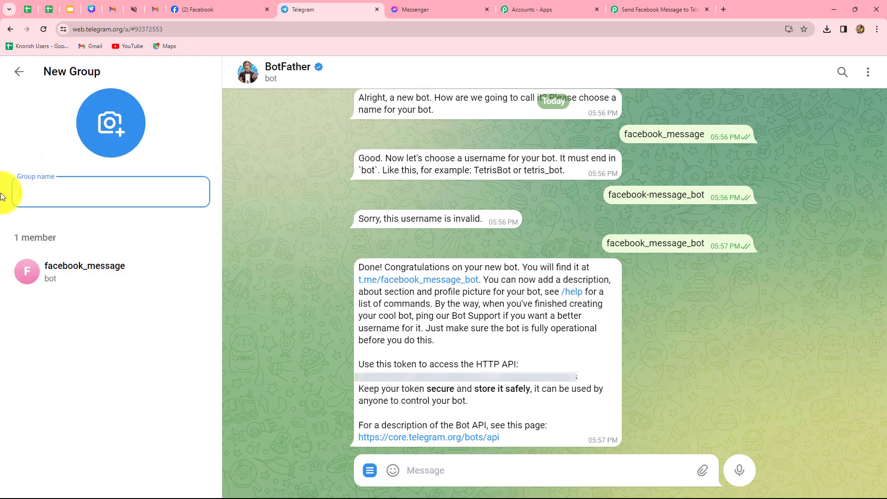
{"action": "type", "text": "Facebook Messages_Sparkle Evenings"}
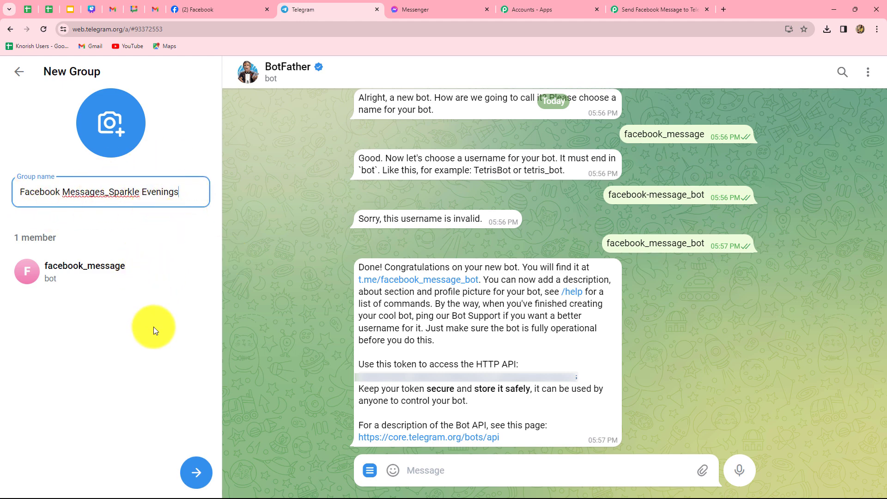
{"action": "left_click", "coordinate": [196, 471]}
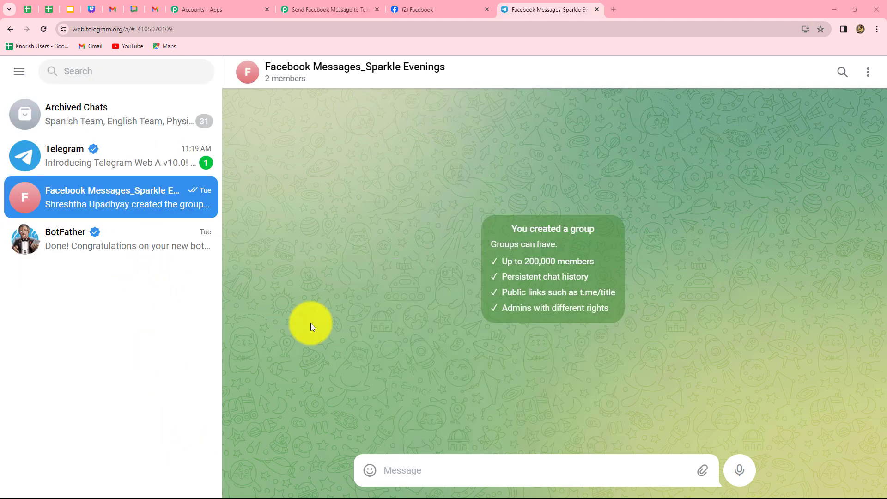
Step: In the new Telegram group's info, make the facebook_message bot an admin
{"action": "left_click", "coordinate": [292, 78]}
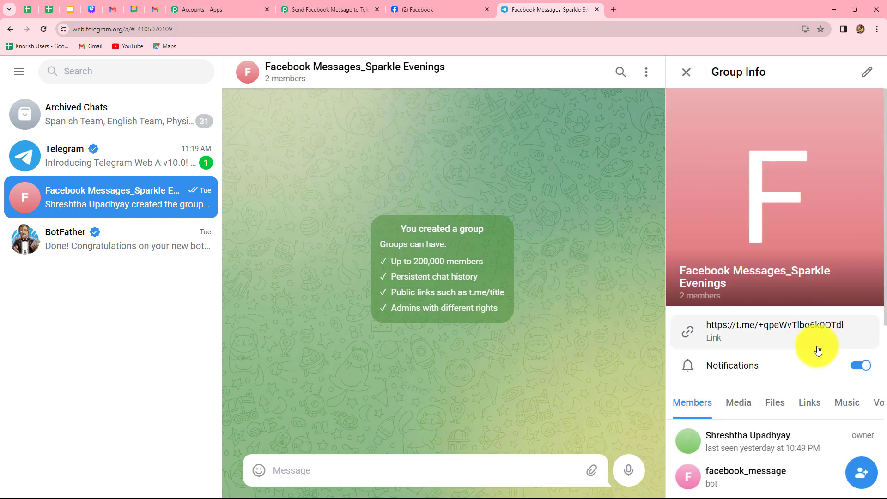
{"action": "scroll", "coordinate": [816, 348], "scroll_direction": "down", "scroll_amount": 3}
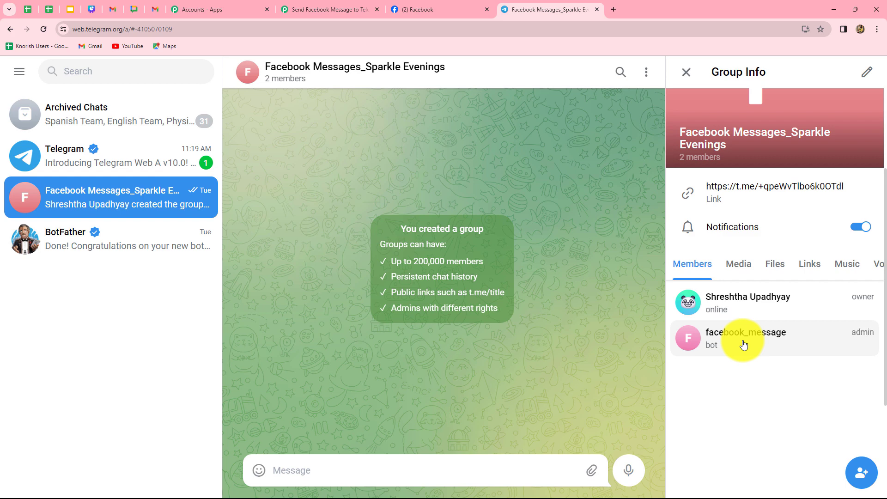
{"action": "left_click", "coordinate": [306, 9]}
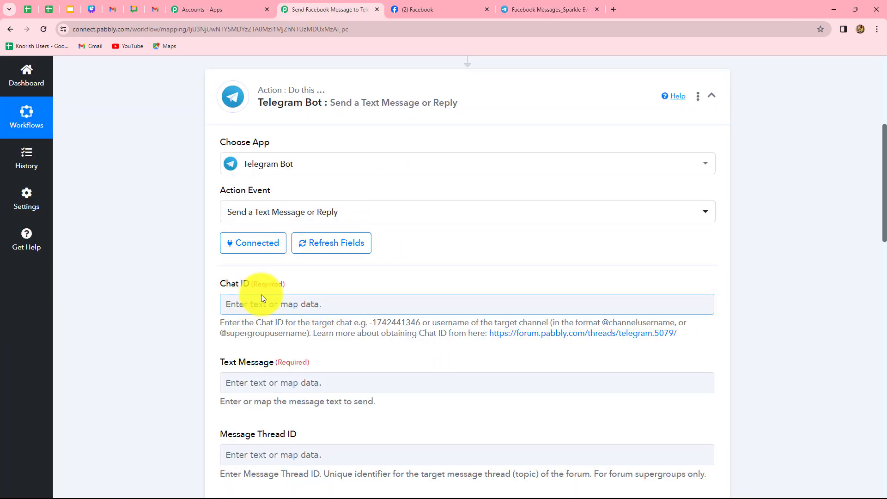
{"action": "left_click", "coordinate": [518, 9]}
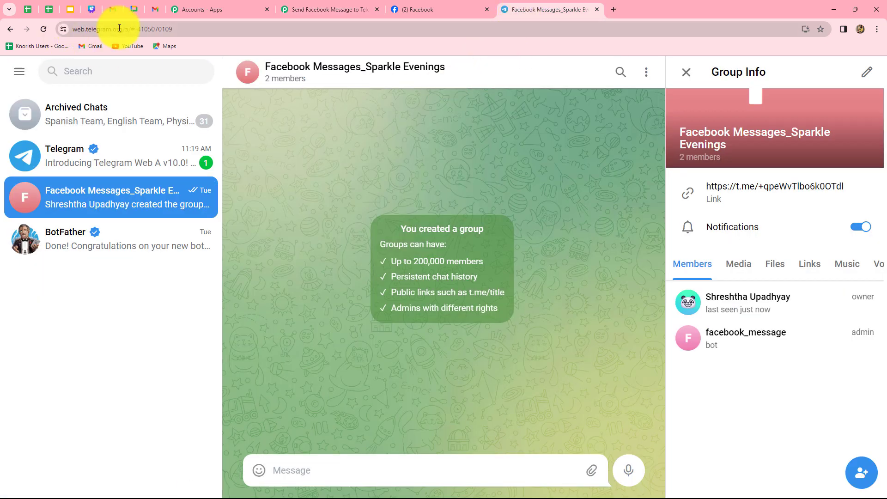
{"action": "left_click_drag", "start_coordinate": [175, 28], "coordinate": [137, 31]}
{"action": "key", "text": "ctrl+c"}
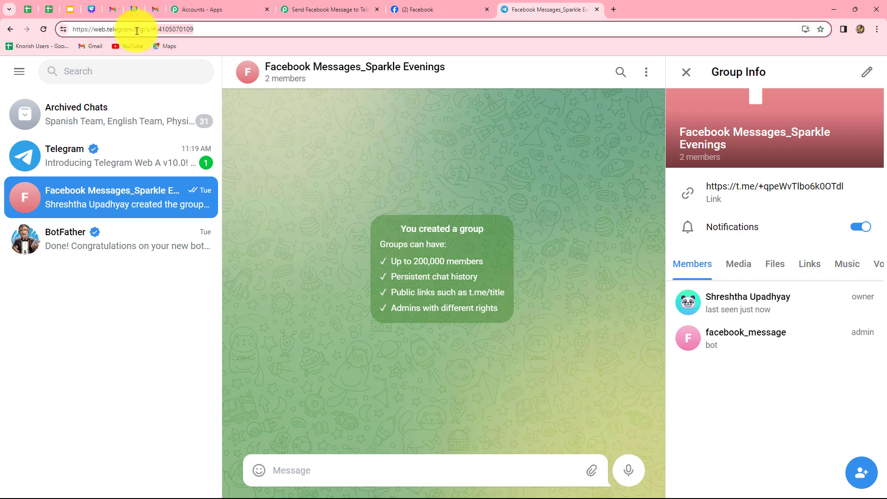
{"action": "left_click", "coordinate": [345, 4]}
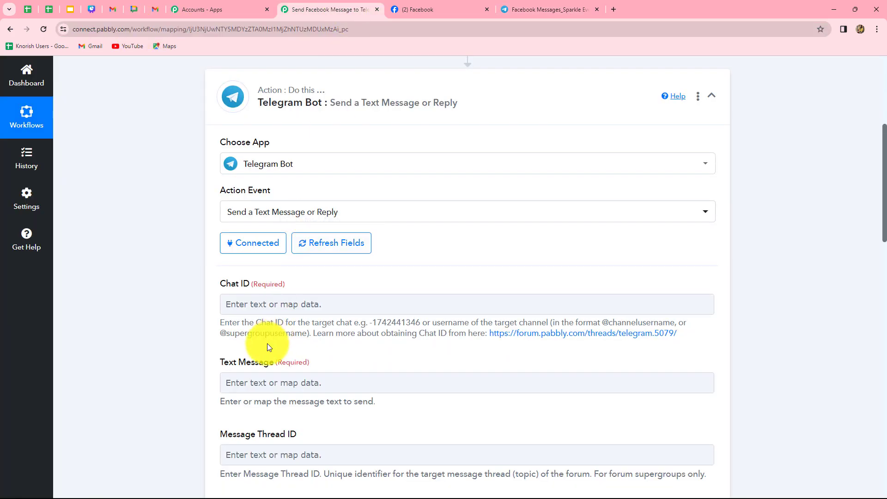
{"action": "left_click", "coordinate": [252, 307]}
{"action": "key", "text": "ctrl+v"}
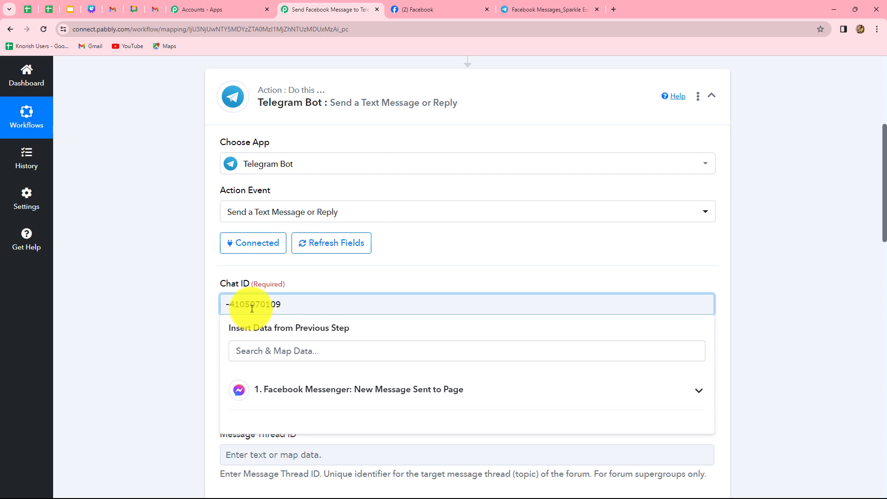
{"action": "left_click", "coordinate": [190, 319]}
Step: Set Text Message to "Hello, Team here is a new message for our Facebook Page: Sparkle Evenings", "The message is:", "Sender's Name:", "Check this !"
{"action": "scroll", "coordinate": [190, 319], "scroll_direction": "down", "scroll_amount": 2}
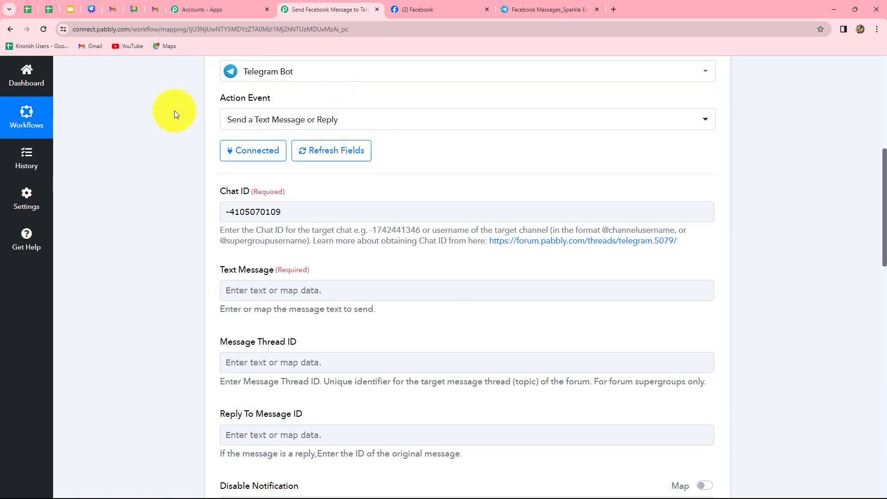
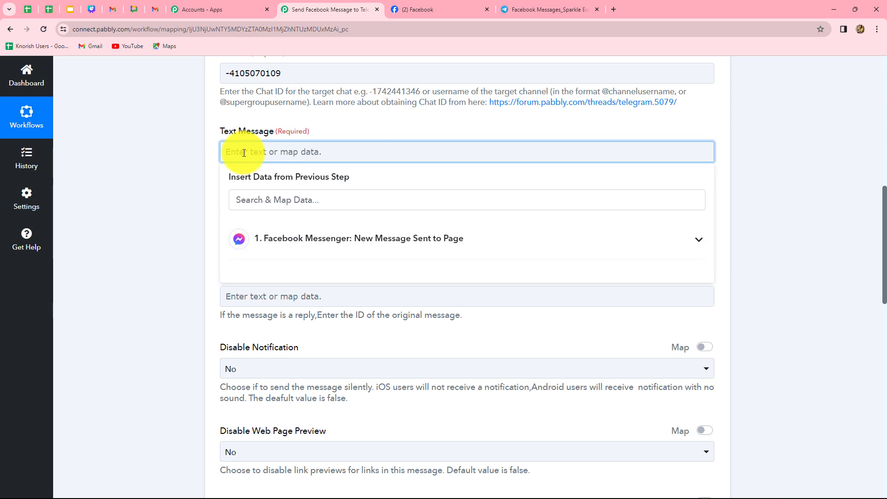
{"action": "type", "text": "Hello,"}
{"action": "type", "text": "Team here is a new message for our Facebook Page: Sparkle Evenings The message is: Sender's Name:  Check this !"}
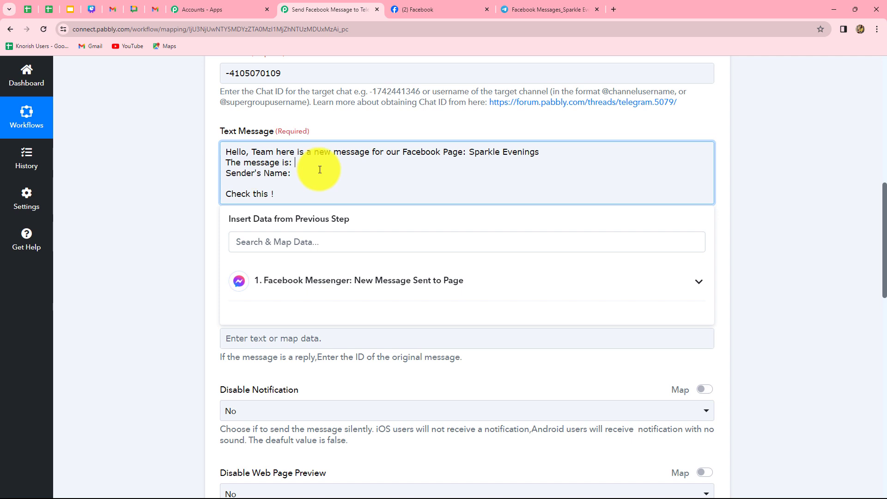
Step: Map the Res1 Message Text value from the Facebook Messenger trigger after "The message is:" in the text message
{"action": "left_click", "coordinate": [301, 283]}
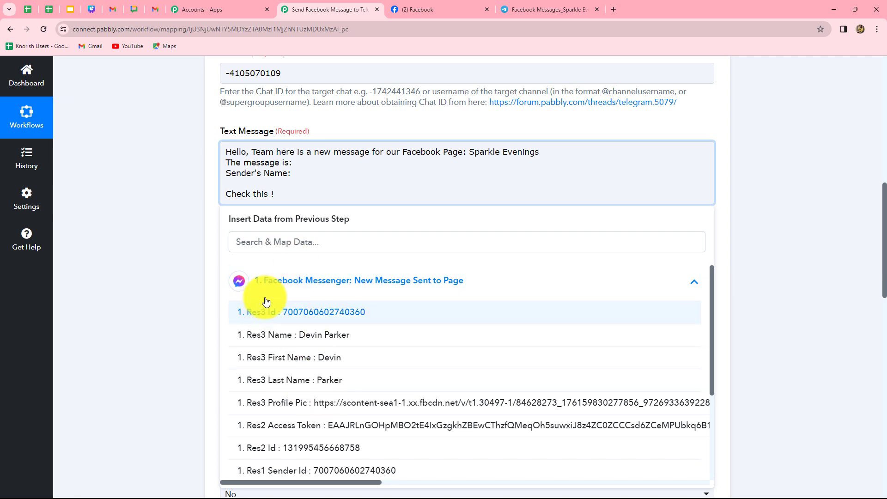
{"action": "scroll", "coordinate": [332, 382], "scroll_direction": "down", "scroll_amount": 3}
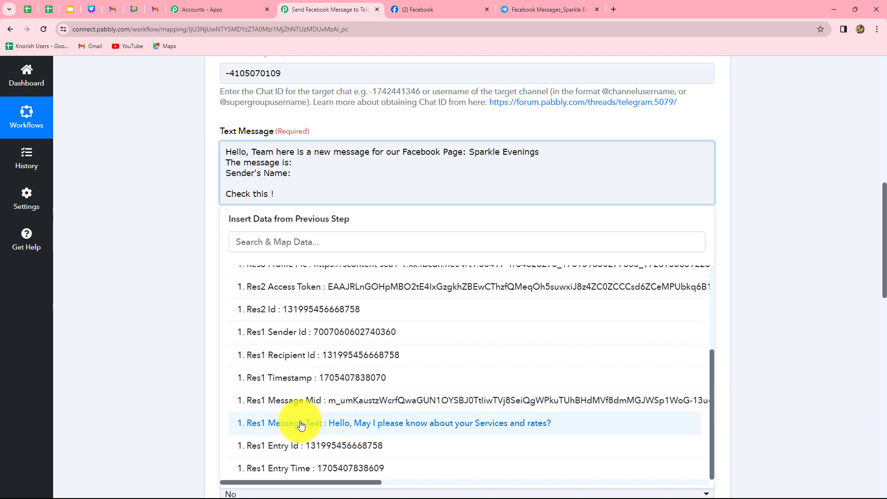
{"action": "left_click", "coordinate": [429, 423]}
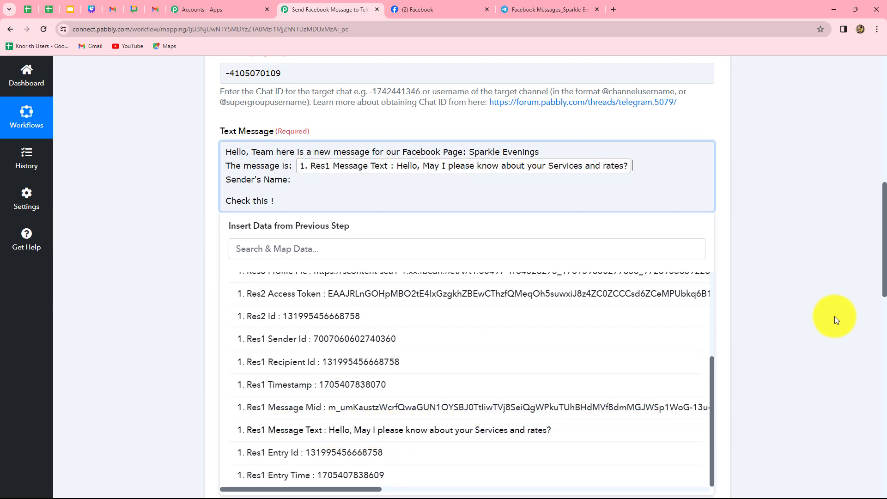
{"action": "left_click", "coordinate": [831, 309]}
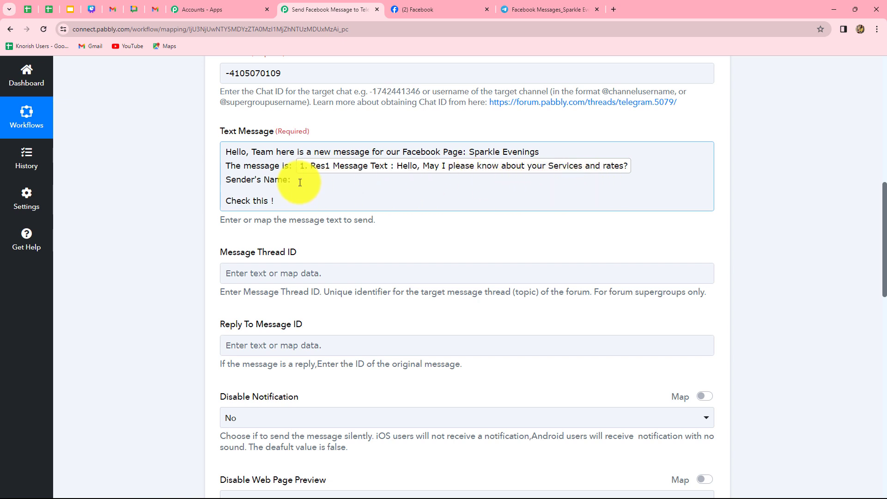
Step: Map the Res3 Name value from the Facebook Messenger trigger after "Sender's Name:" in the text message
{"action": "left_click", "coordinate": [319, 180]}
{"action": "left_click", "coordinate": [322, 290]}
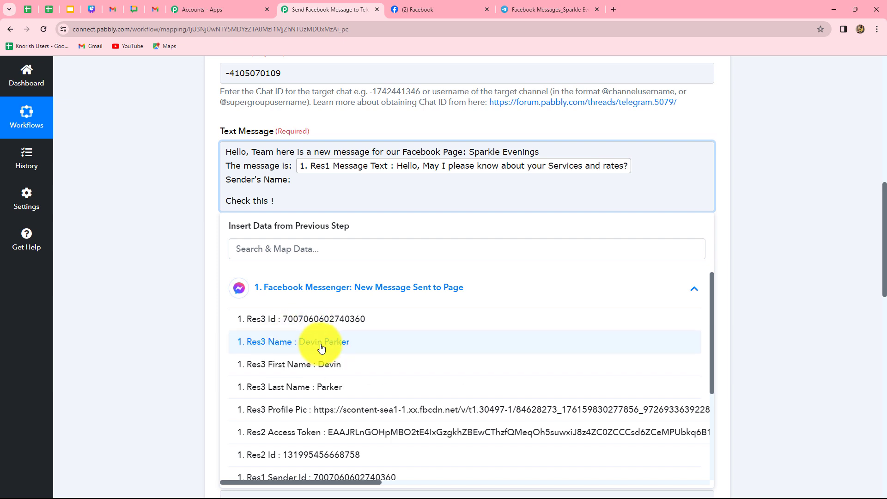
{"action": "left_click", "coordinate": [319, 344]}
{"action": "left_click", "coordinate": [734, 289]}
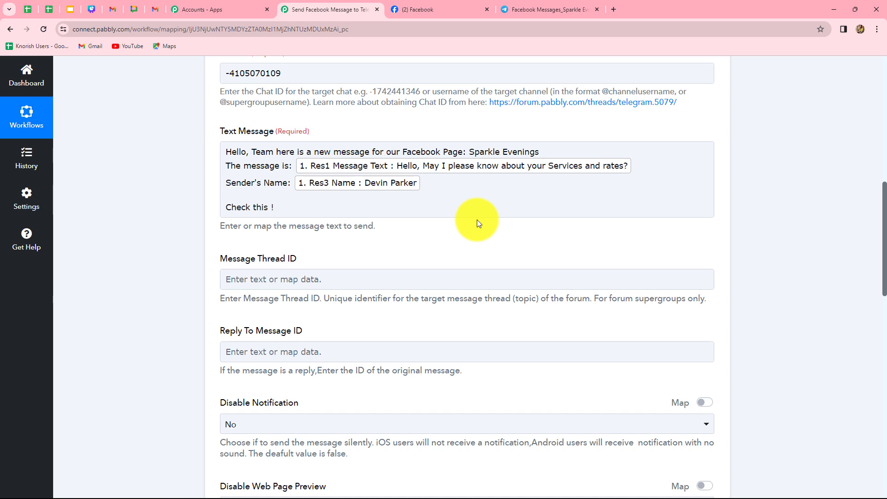
{"action": "left_click", "coordinate": [381, 207]}
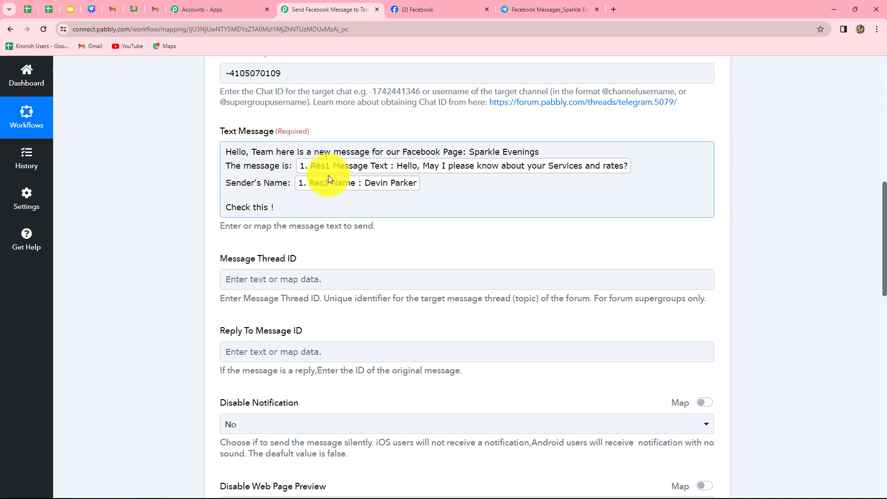
Step: Save the Telegram Bot action with a test request, inspect the response and check the message in the Telegram group
{"action": "scroll", "coordinate": [339, 211], "scroll_direction": "down", "scroll_amount": 1}
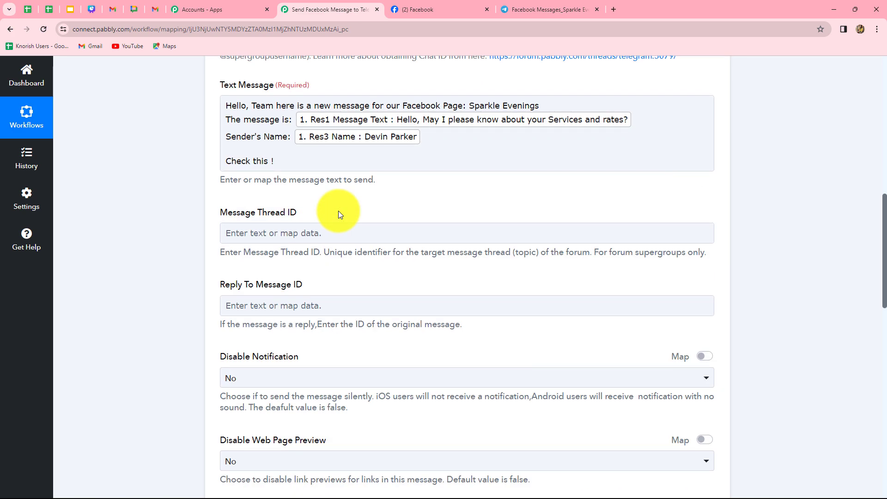
{"action": "scroll", "coordinate": [338, 210], "scroll_direction": "down", "scroll_amount": 15}
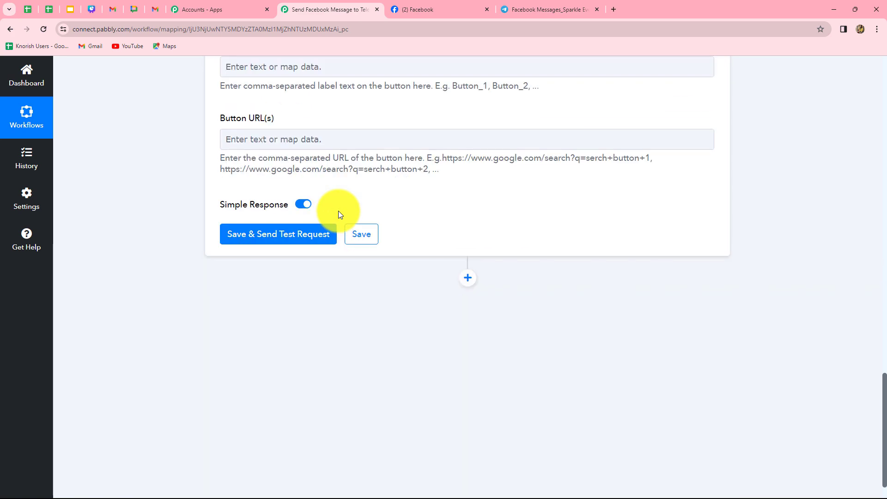
{"action": "left_click", "coordinate": [298, 235]}
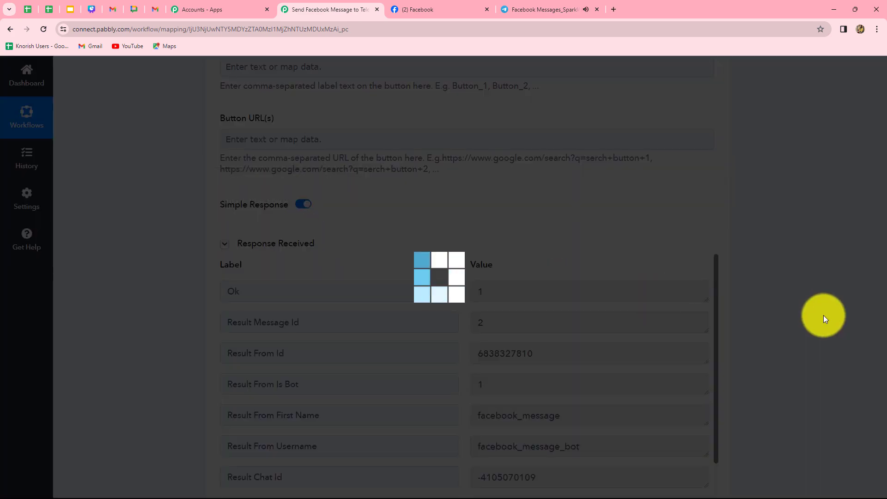
{"action": "scroll", "coordinate": [825, 319], "scroll_direction": "down", "scroll_amount": 4}
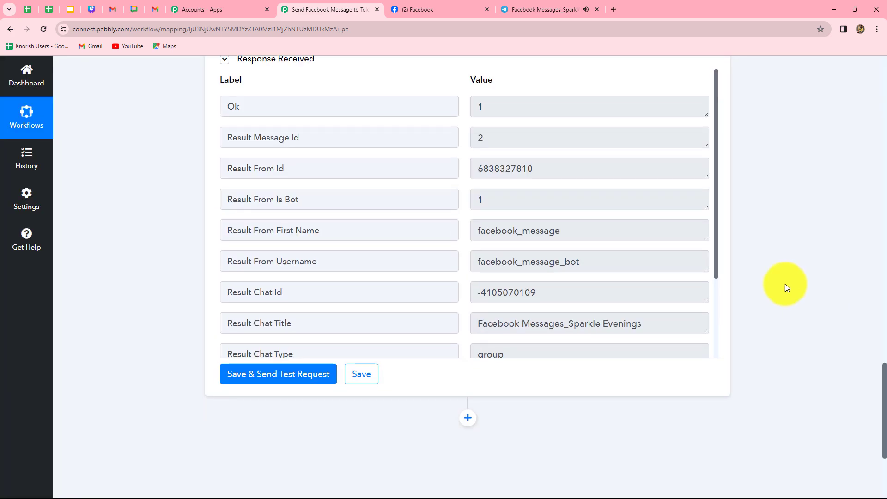
{"action": "left_click_drag", "start_coordinate": [490, 138], "coordinate": [459, 141]}
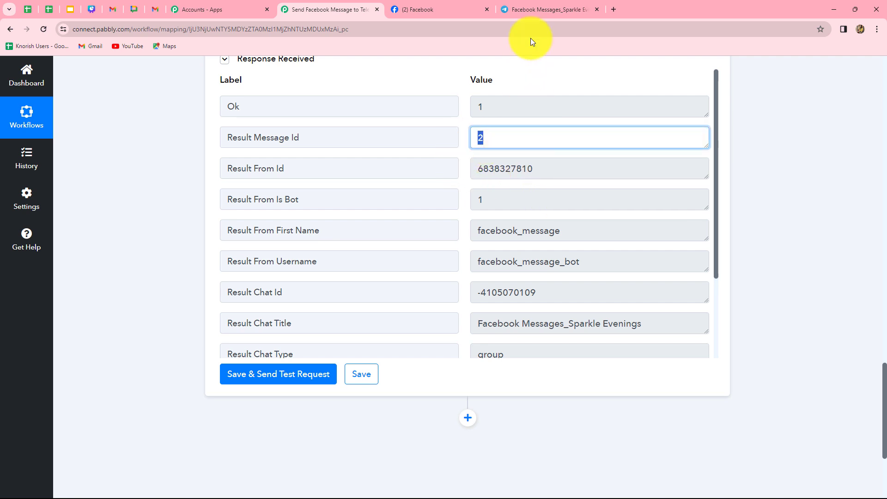
{"action": "left_click", "coordinate": [531, 9]}
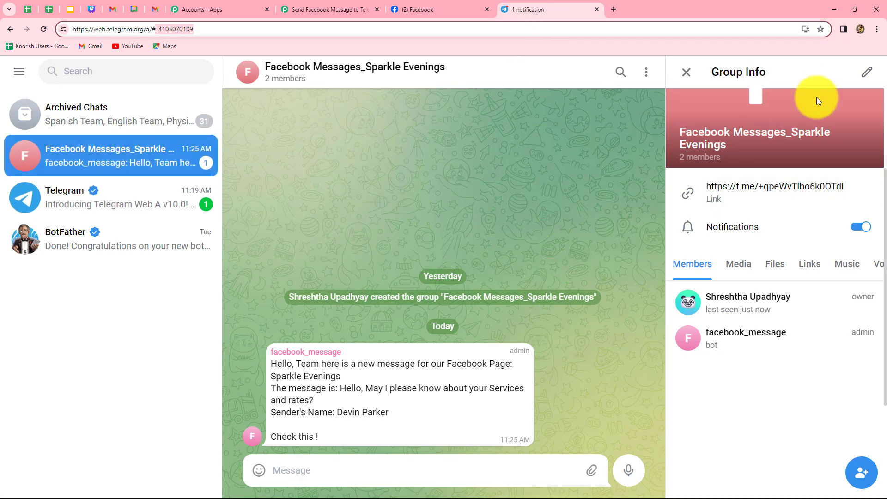
{"action": "left_click", "coordinate": [686, 72]}
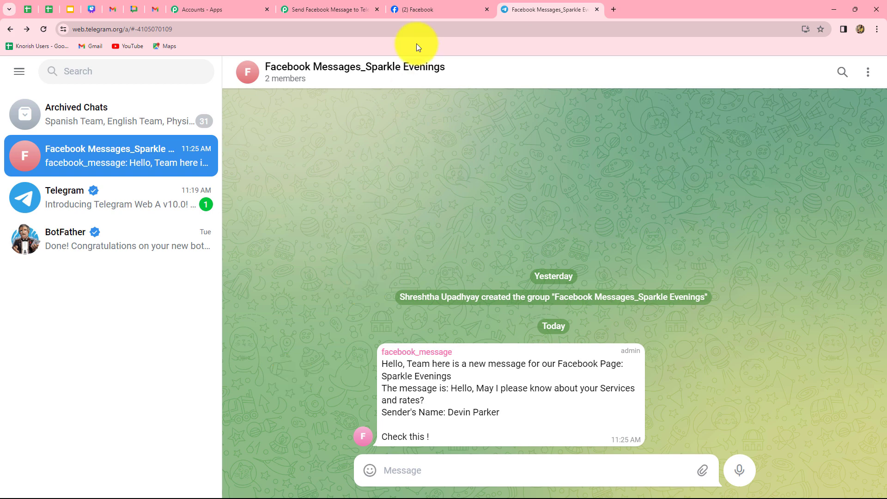
Step: From the incognito Facebook window, message the Sparkle Evenings page "Hello, Please reply asap." and return to the Telegram group to check delivery
{"action": "left_click", "coordinate": [411, 6]}
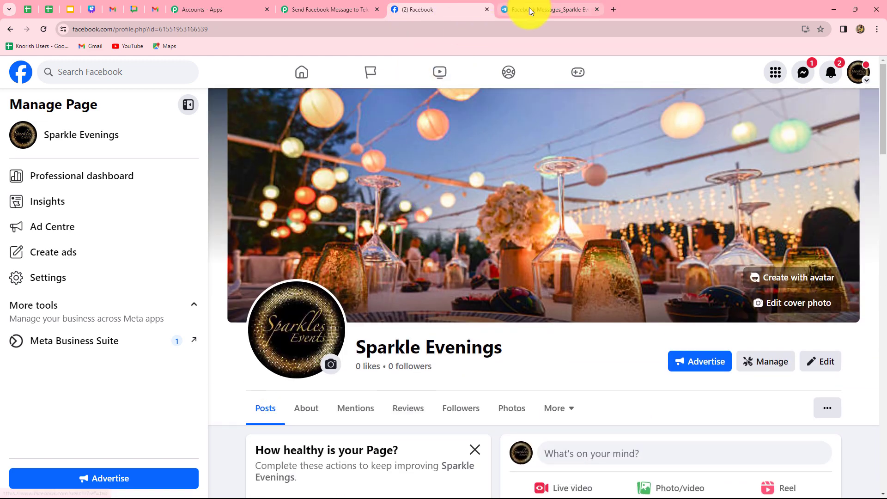
{"action": "left_click", "coordinate": [529, 9]}
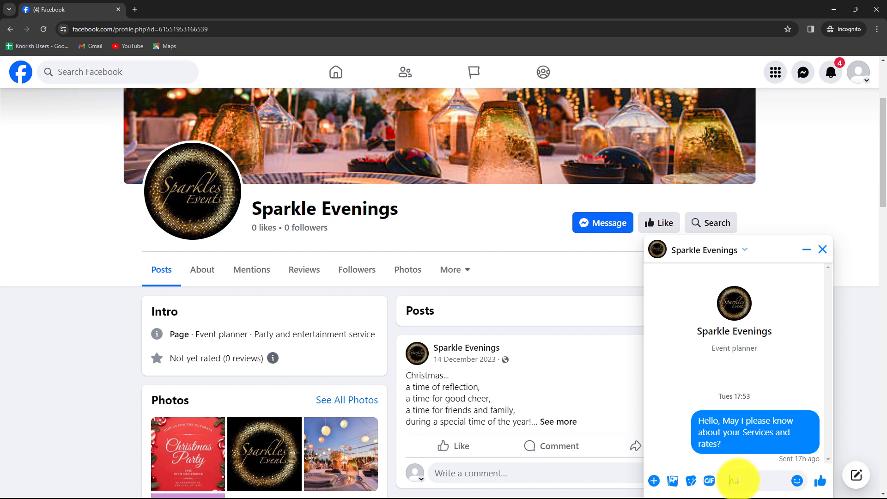
{"action": "type", "text": "Hello, Please reply asap."}
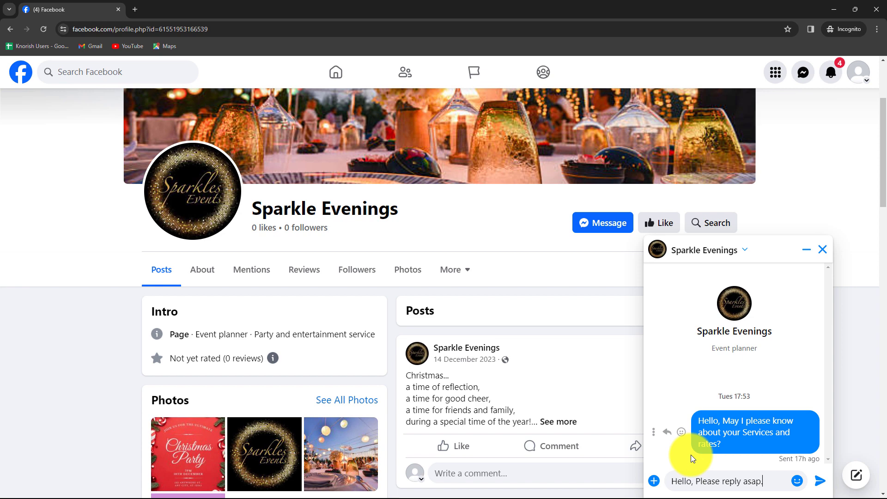
{"action": "key", "text": "Return"}
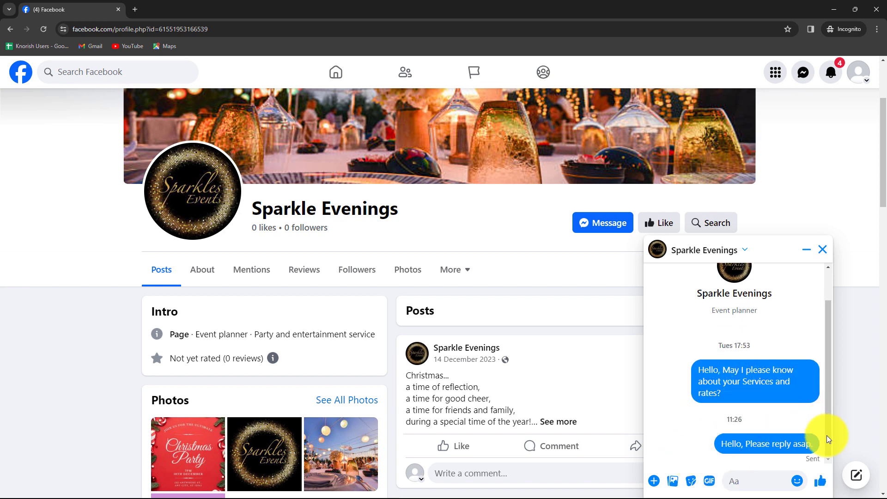
{"action": "left_click", "coordinate": [822, 250]}
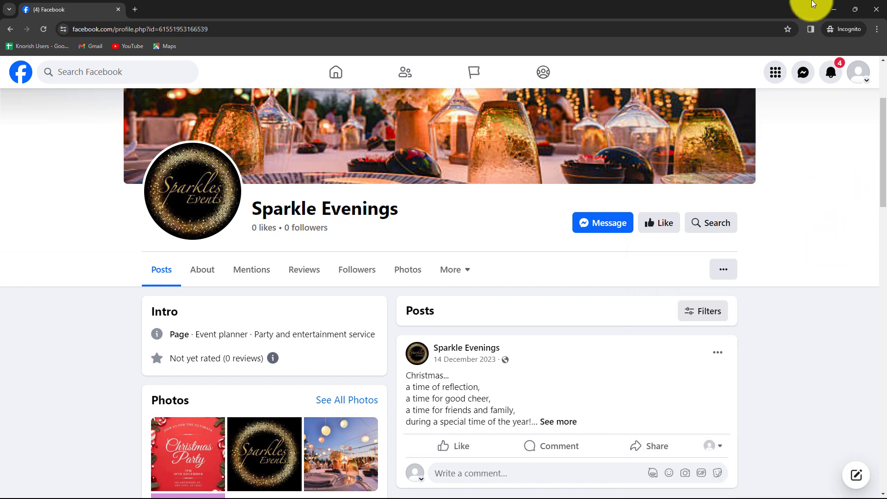
{"action": "left_click", "coordinate": [833, 10]}
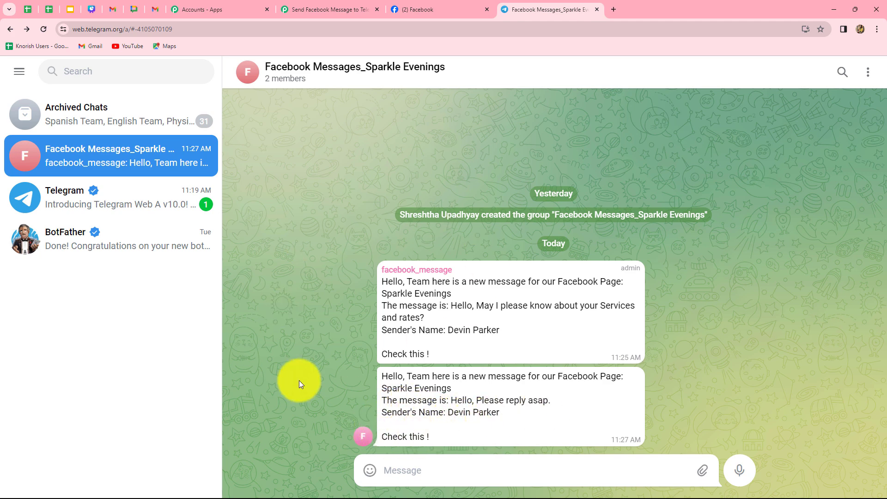
Step: Return to the Pabbly Connect workflow and collapse the Telegram Bot action to review both workflow steps
{"action": "left_click", "coordinate": [325, 6]}
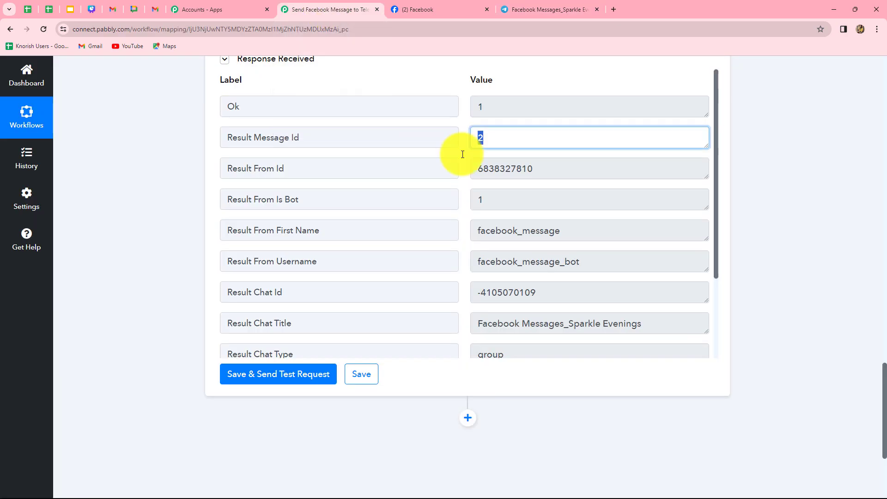
{"action": "scroll", "coordinate": [757, 268], "scroll_direction": "up", "scroll_amount": 10}
{"action": "scroll", "coordinate": [758, 267], "scroll_direction": "up", "scroll_amount": 15}
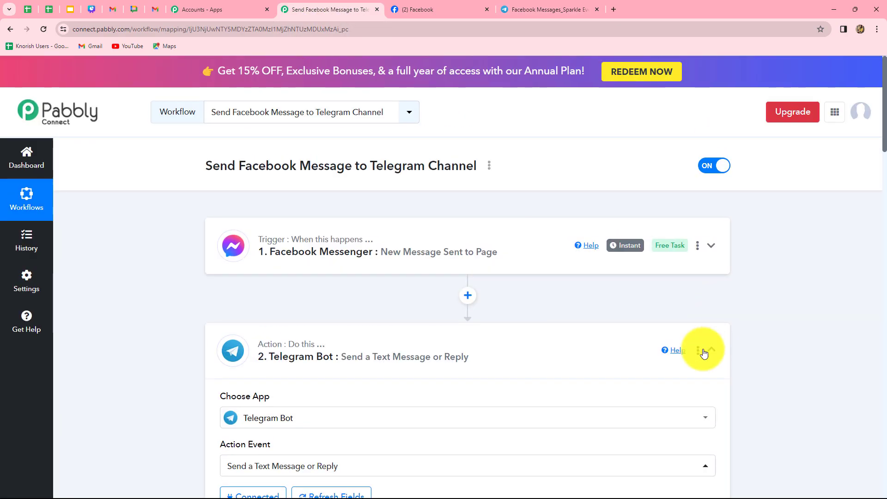
{"action": "left_click", "coordinate": [709, 349]}
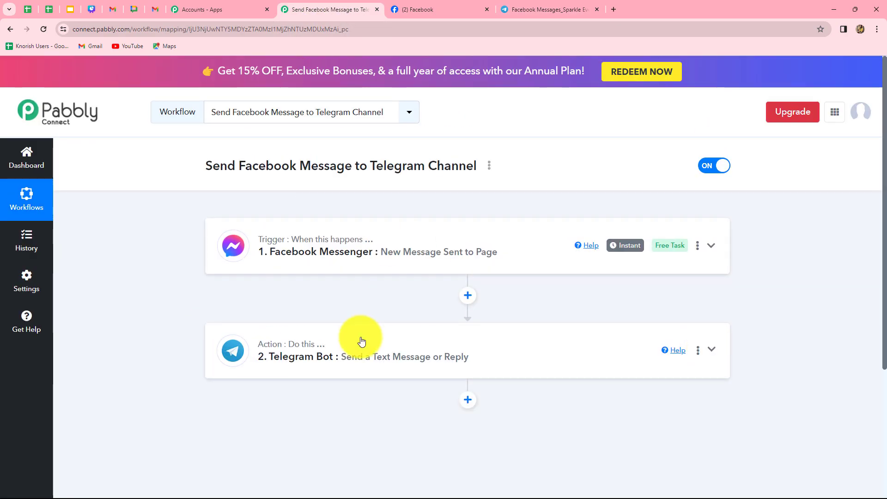